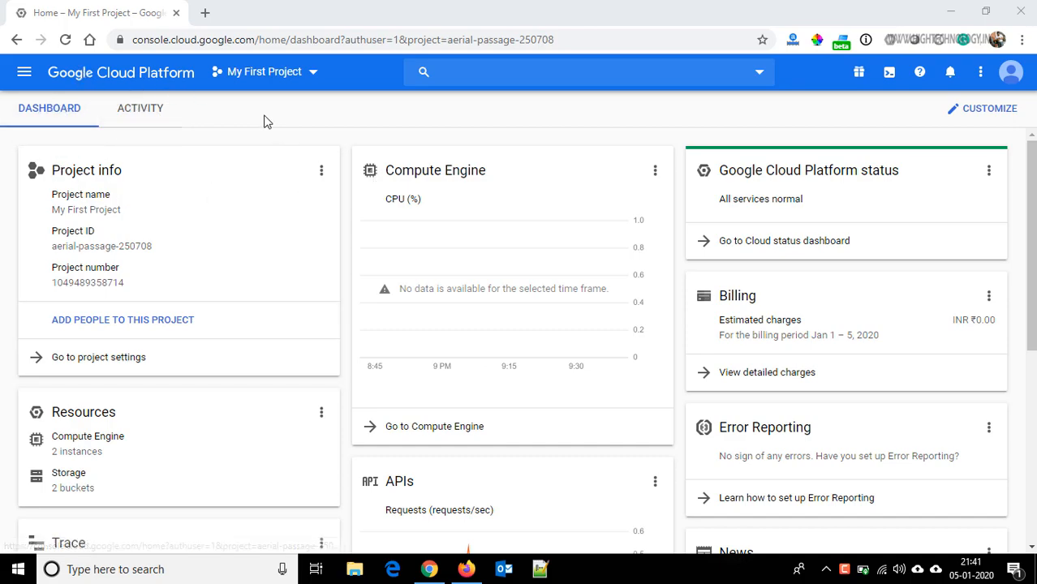
Open the Cloud Storage browser for the current project
click(27, 80)
click(25, 78)
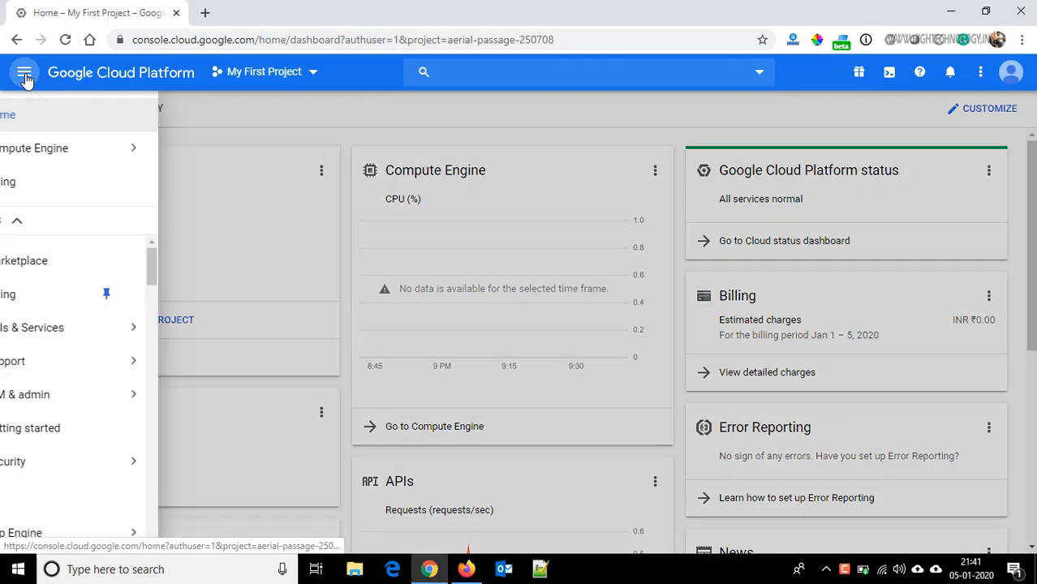
drag(218, 267, 211, 326)
click(79, 335)
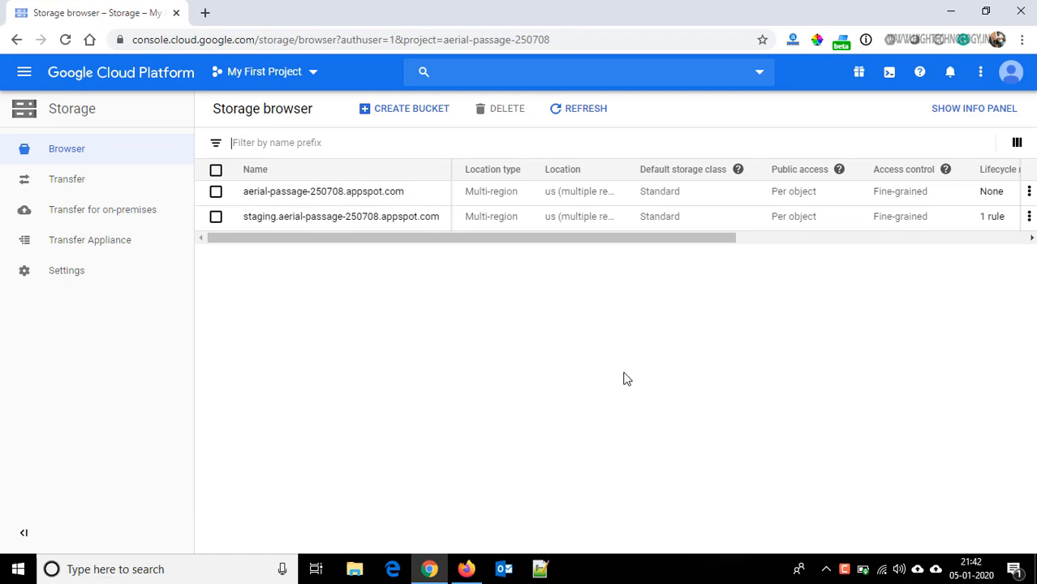
Start creating a new storage bucket and name it hightechnology11
click(415, 115)
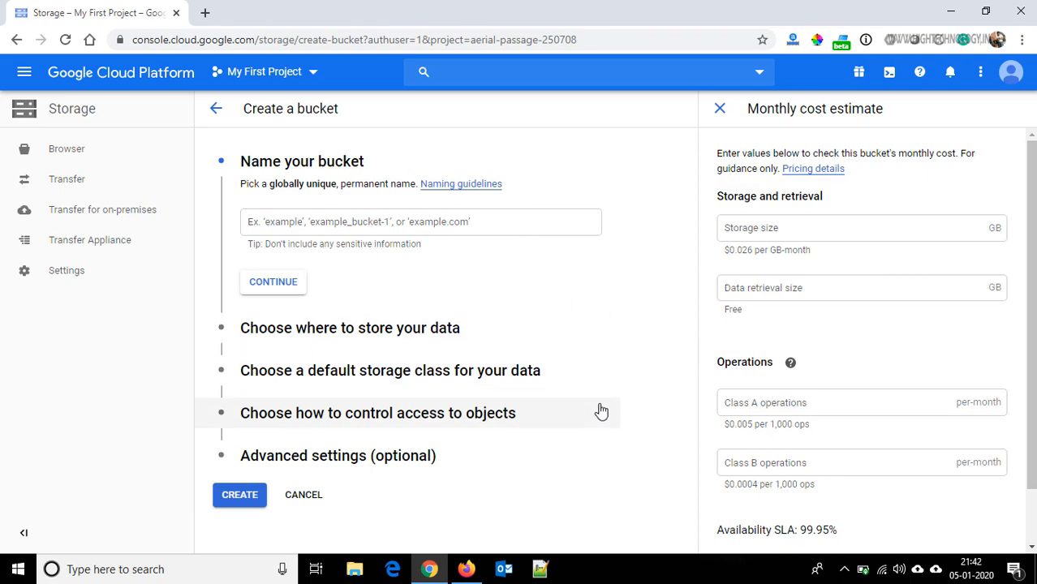
click(355, 227)
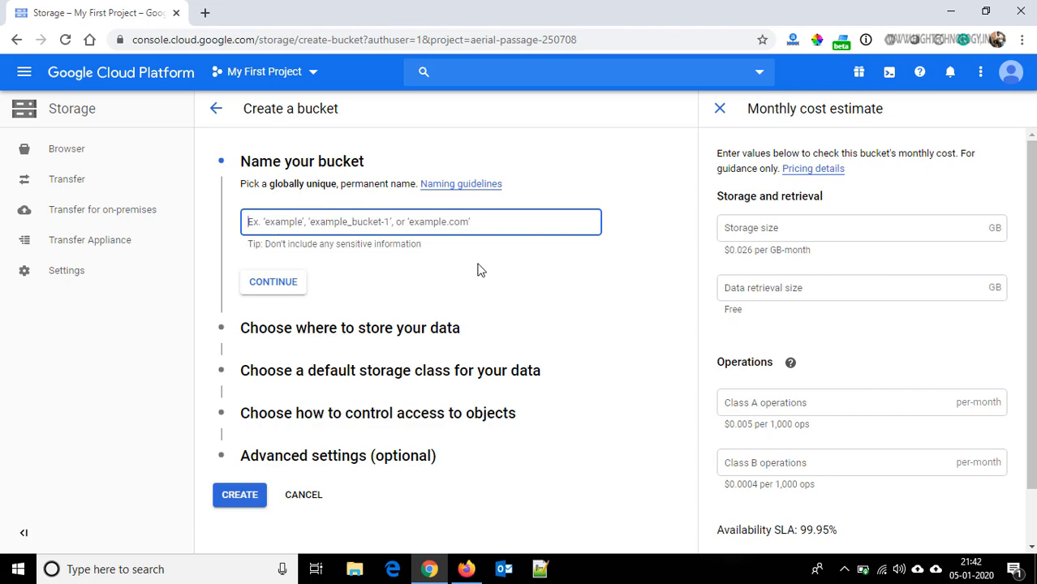
text(hightechnology11)
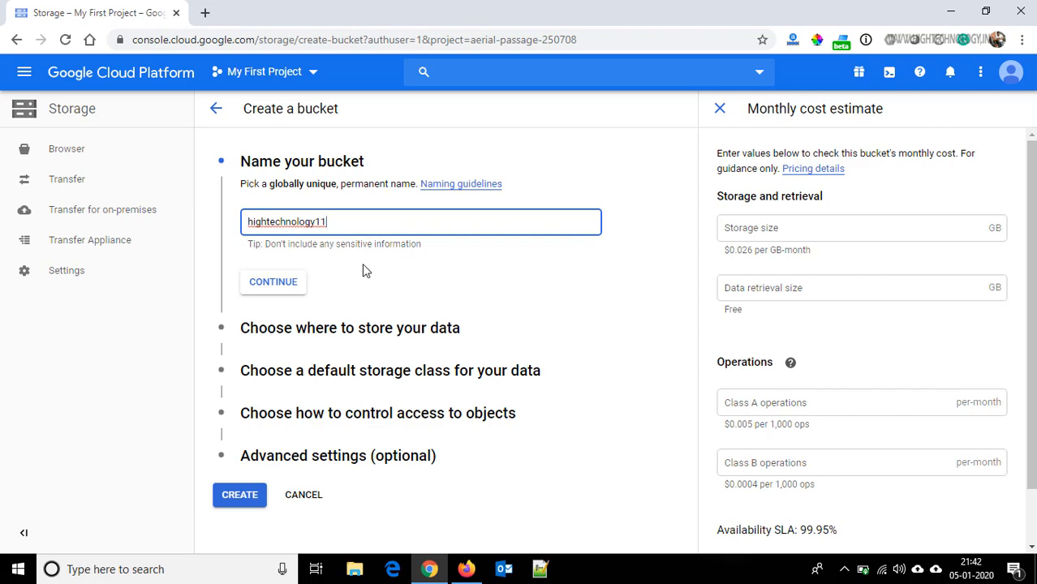
click(276, 285)
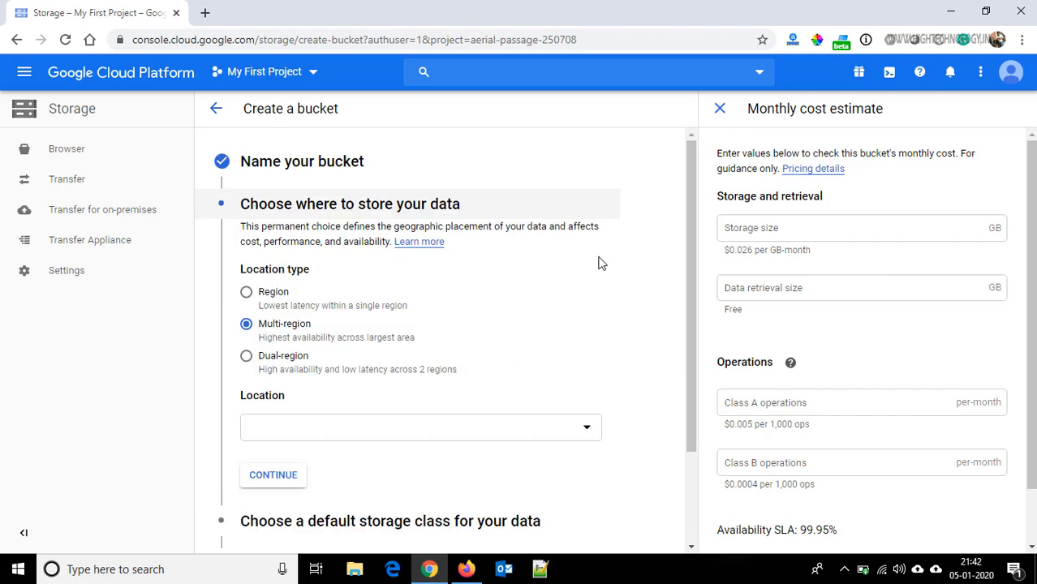
Accept the Multi-region location type, Standard storage class and Fine-grained access control for the new bucket
drag(690, 184, 694, 211)
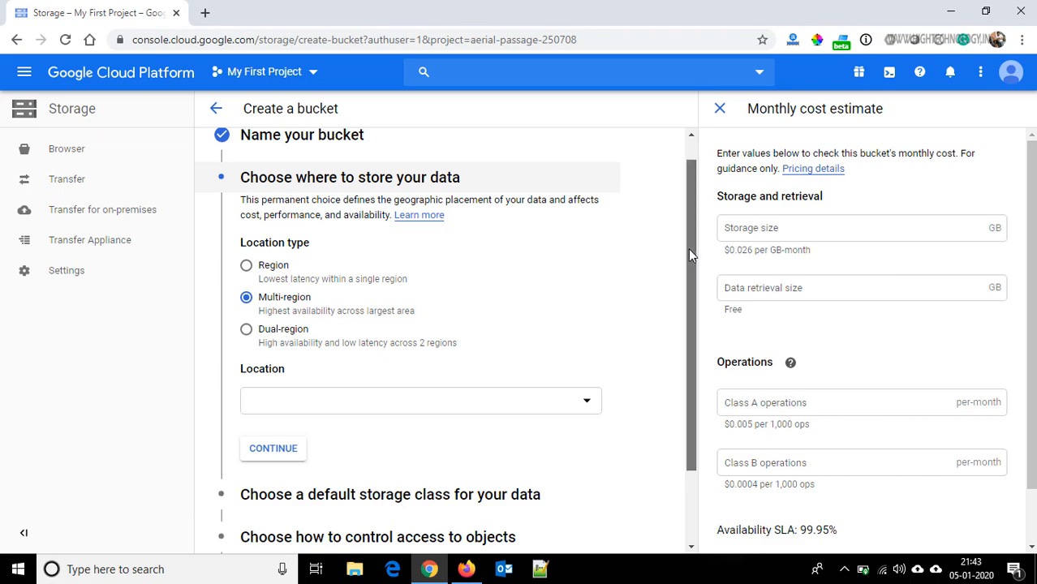
drag(689, 246, 688, 303)
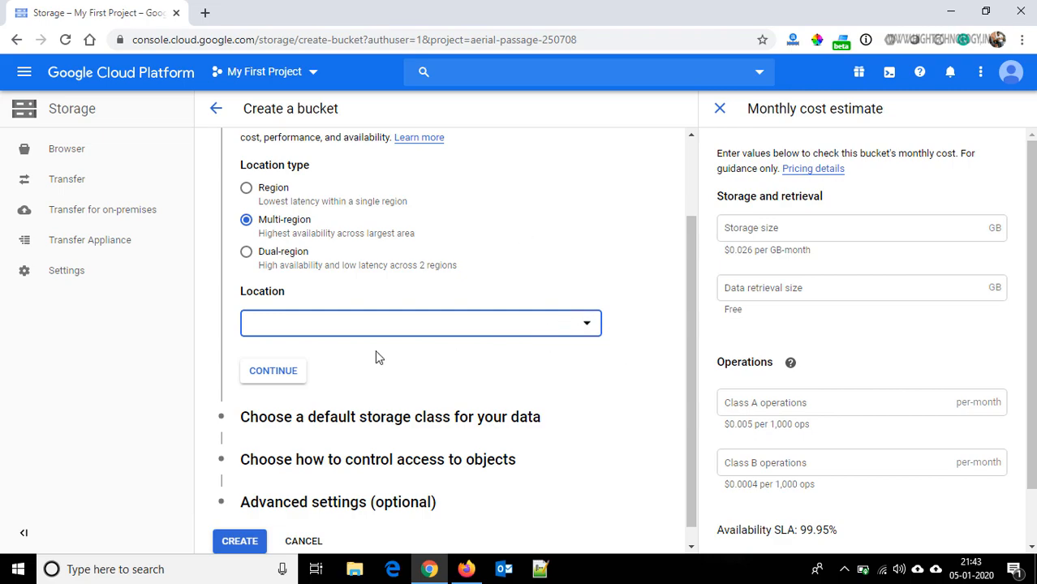
click(273, 371)
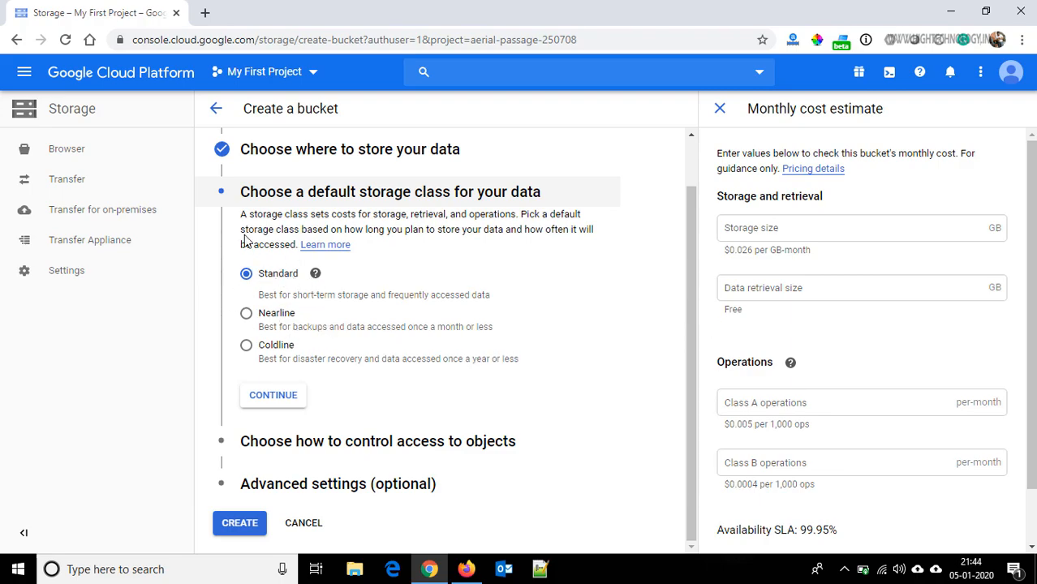
mouse_move(315, 275)
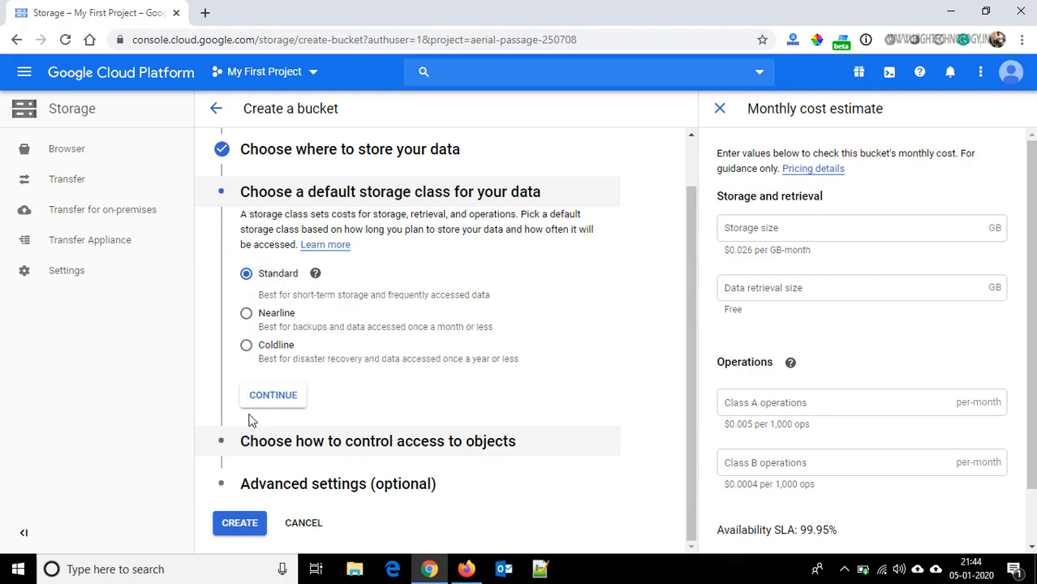
click(274, 396)
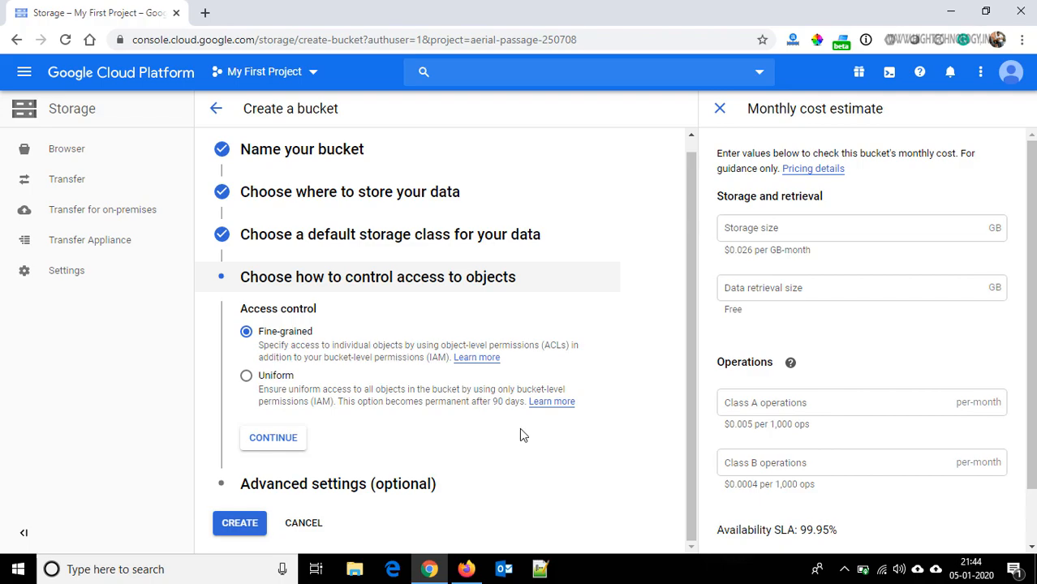
click(273, 438)
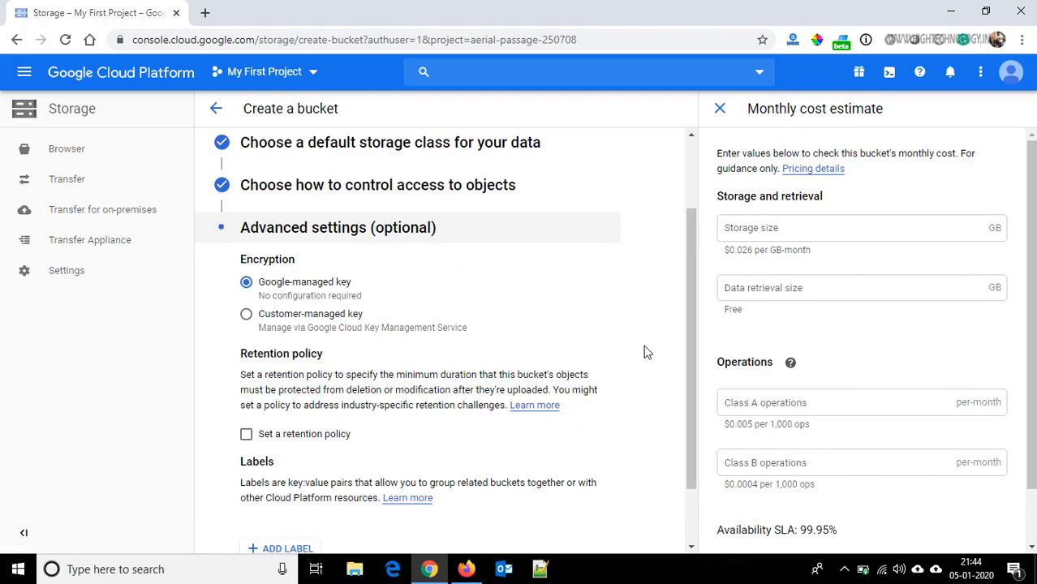
drag(690, 257, 694, 318)
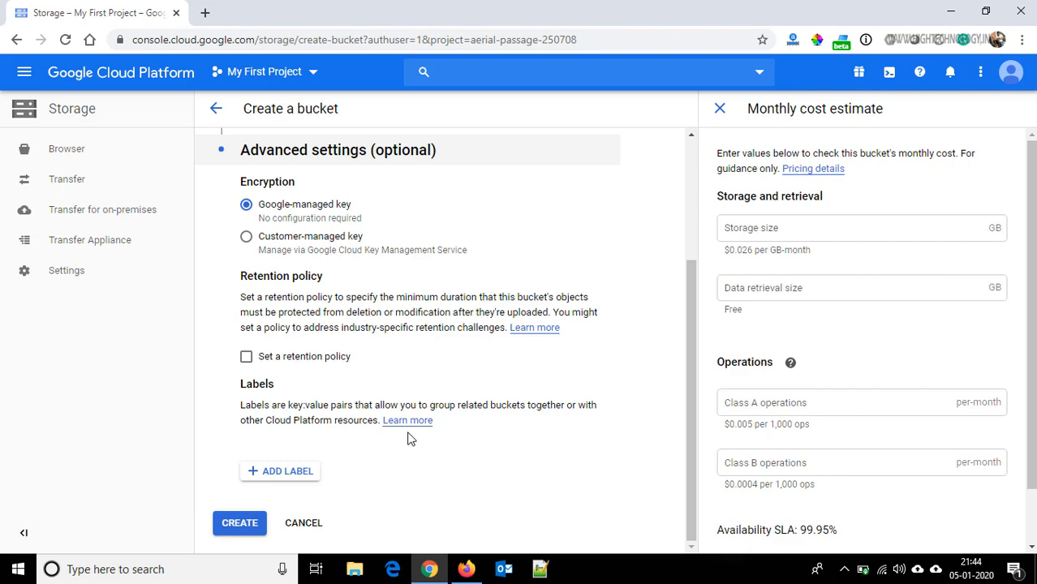
click(247, 358)
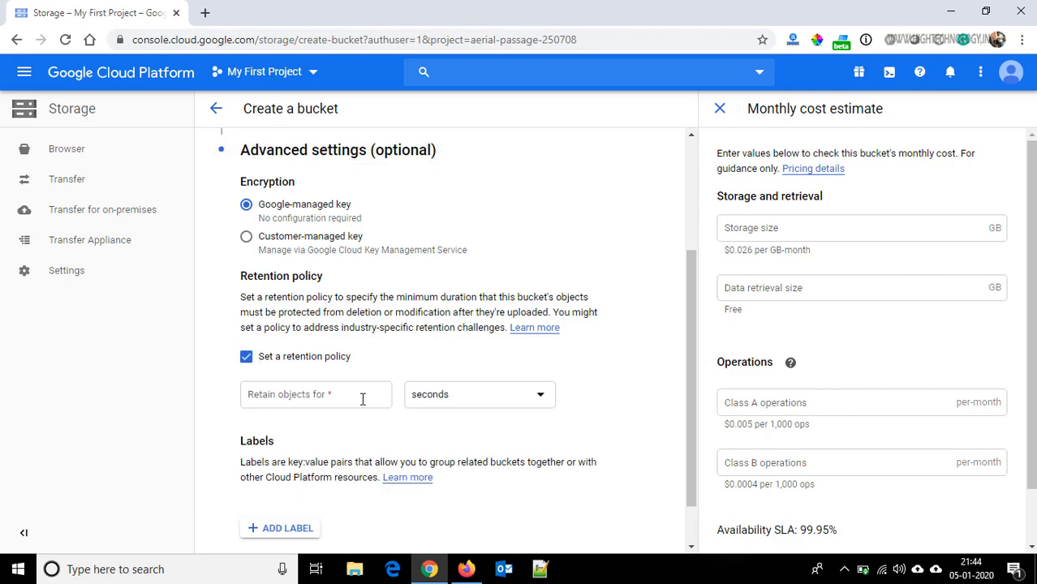
click(526, 405)
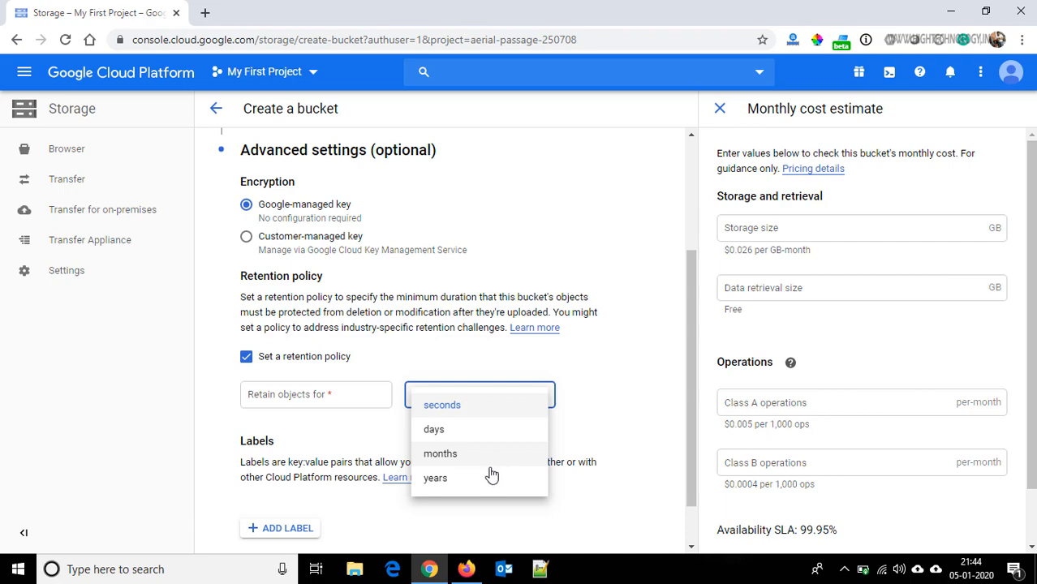
click(246, 356)
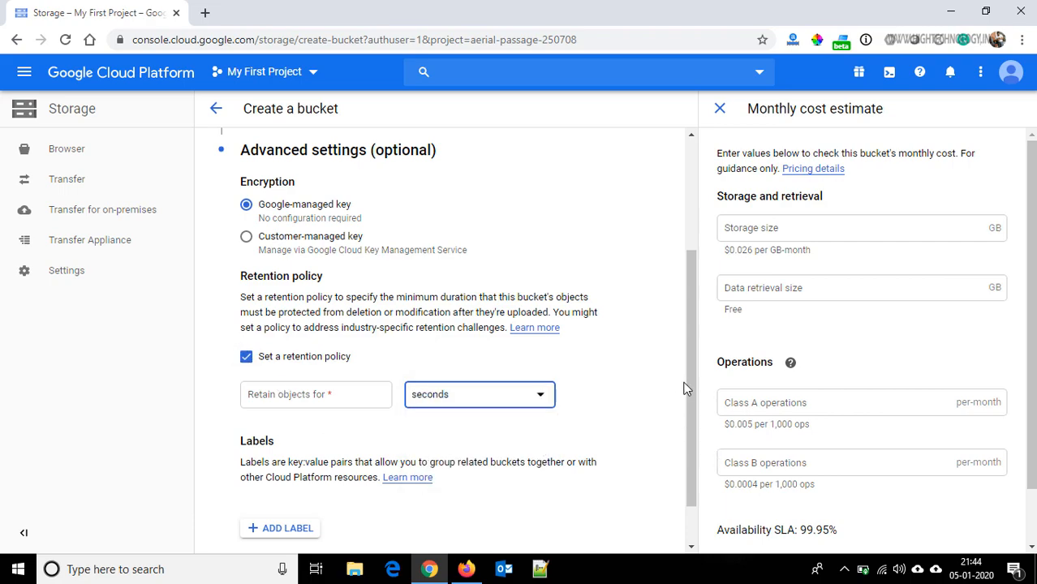
scroll(689, 487, down, 1)
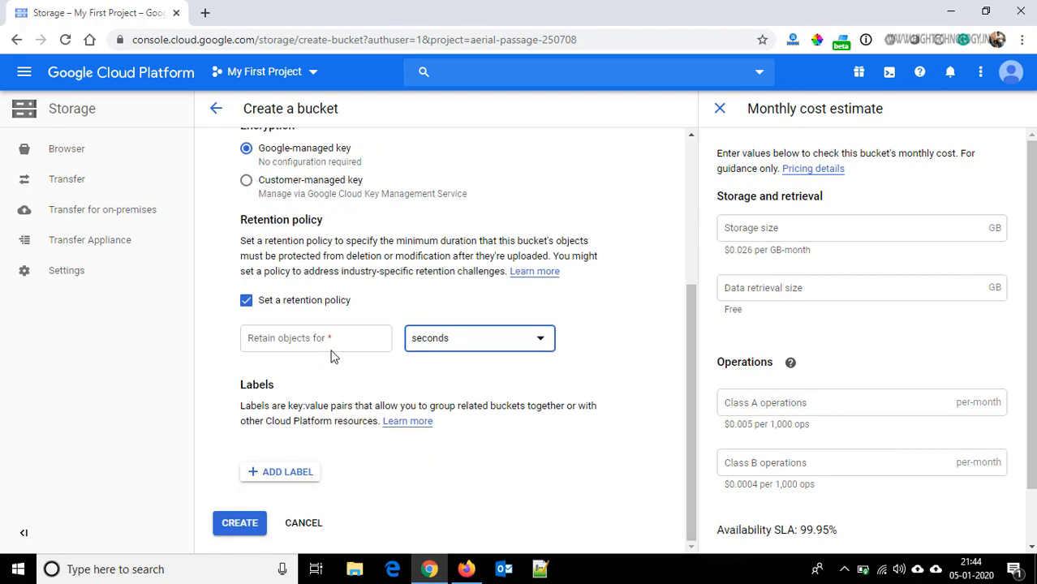
click(246, 302)
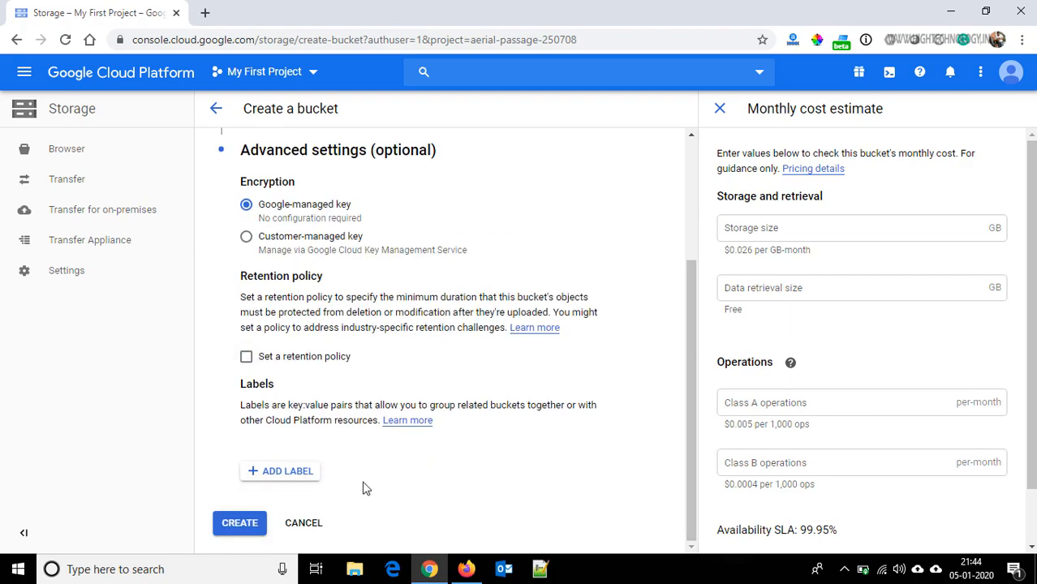
Create the bucket and upload the PHP MySQL image file download.ico into it
click(241, 521)
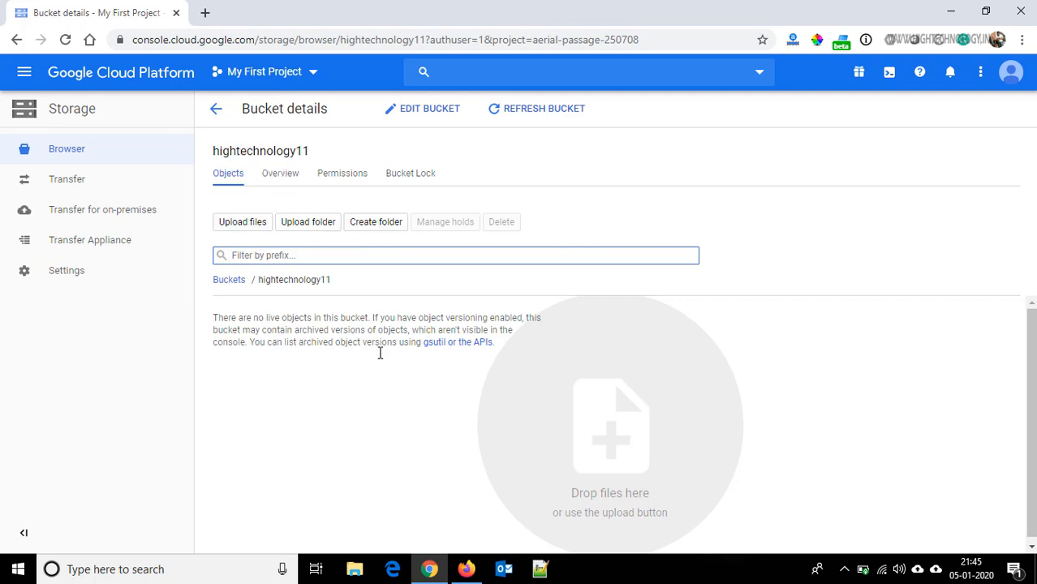
click(239, 225)
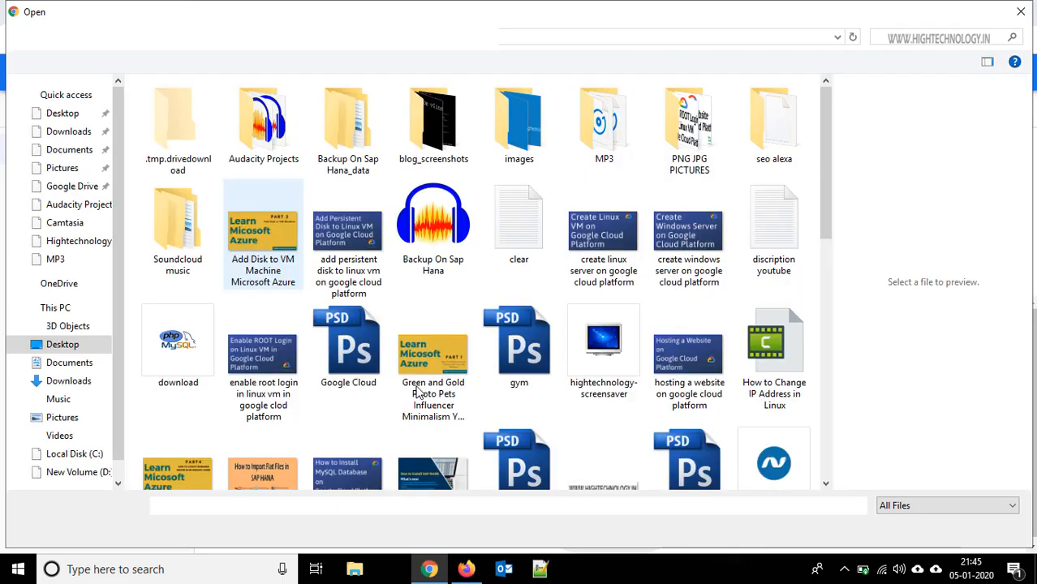
double_click(182, 340)
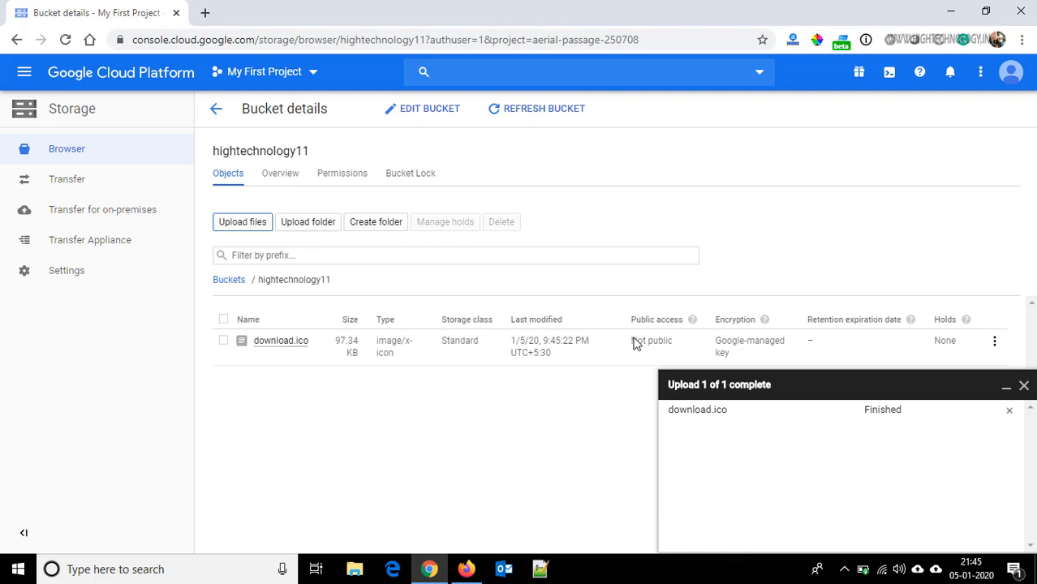
click(1023, 385)
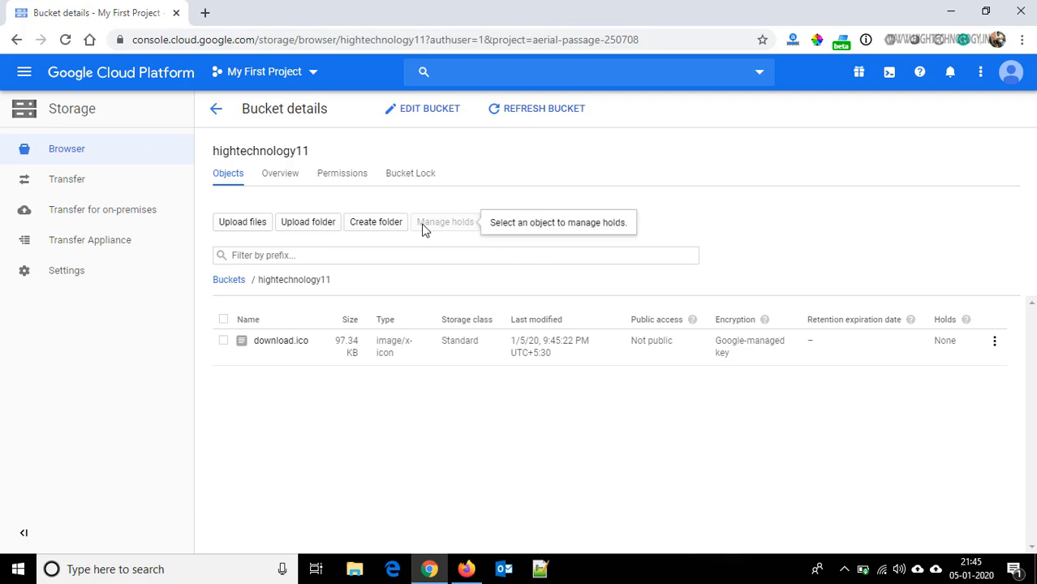
click(222, 341)
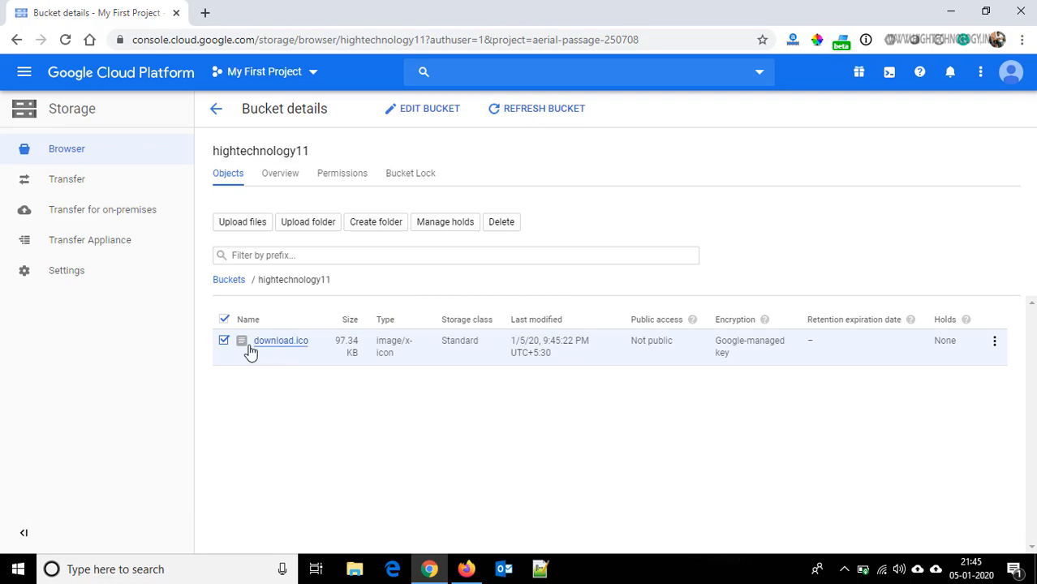
click(222, 341)
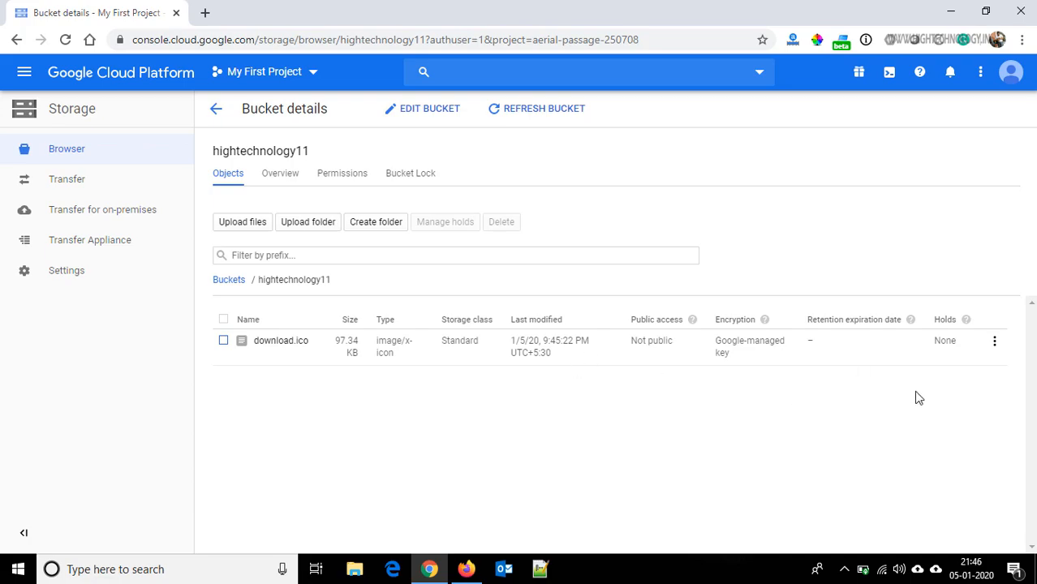
Make download.ico public by adding a User permission entry named allusers with Reader access, and save the permissions
click(997, 346)
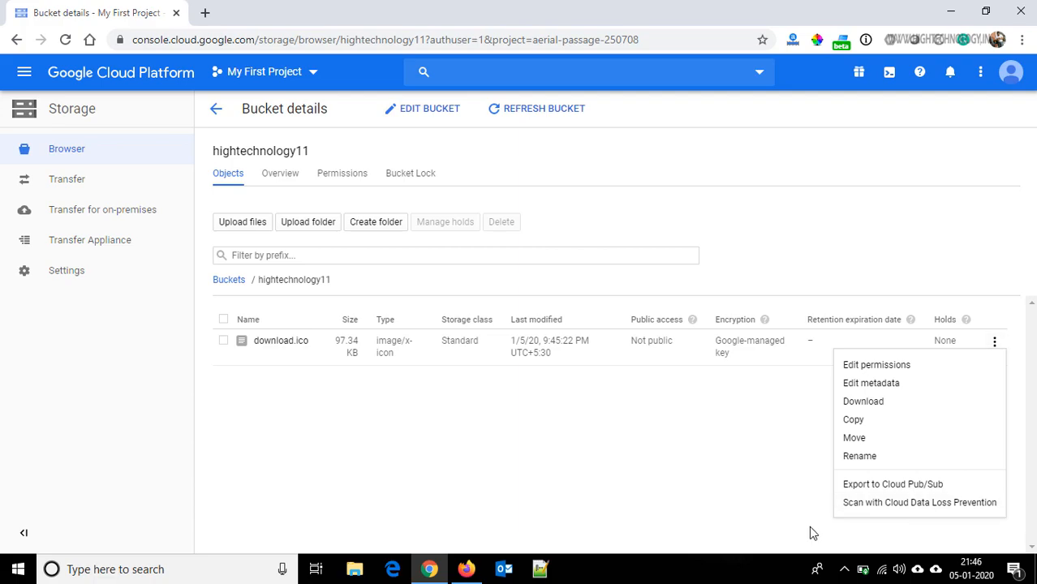
click(877, 367)
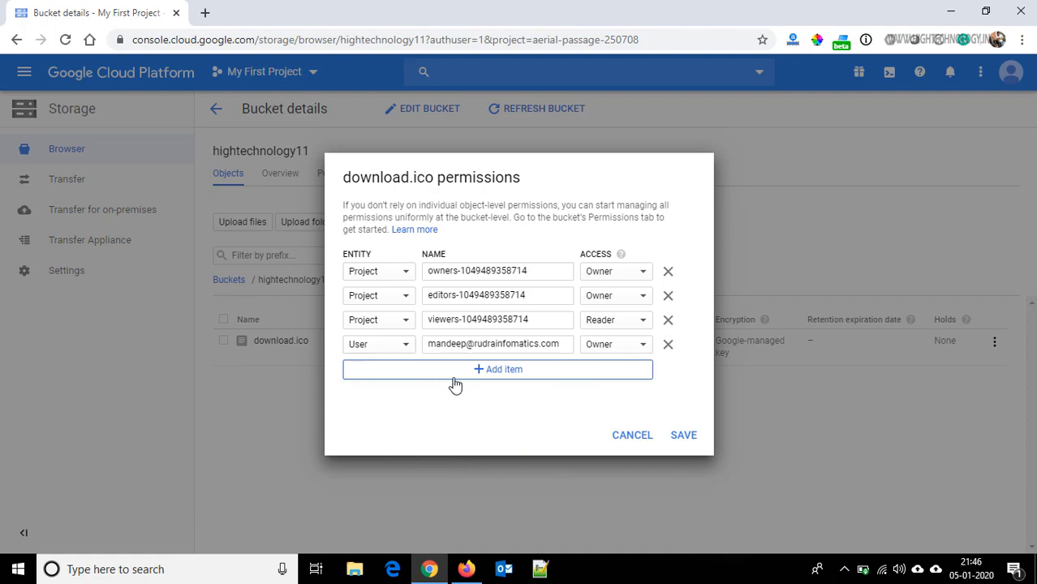
click(483, 371)
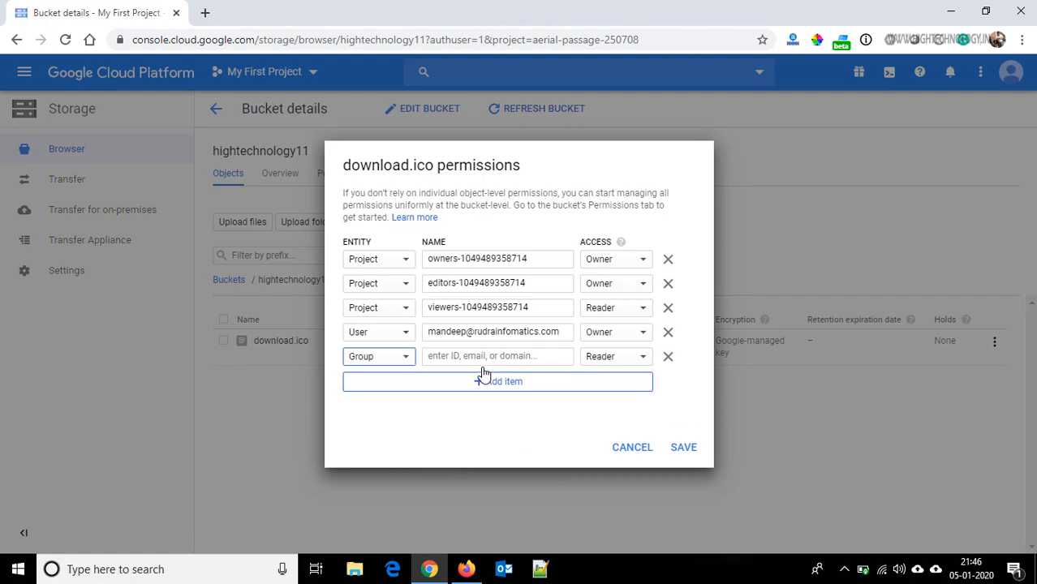
click(396, 358)
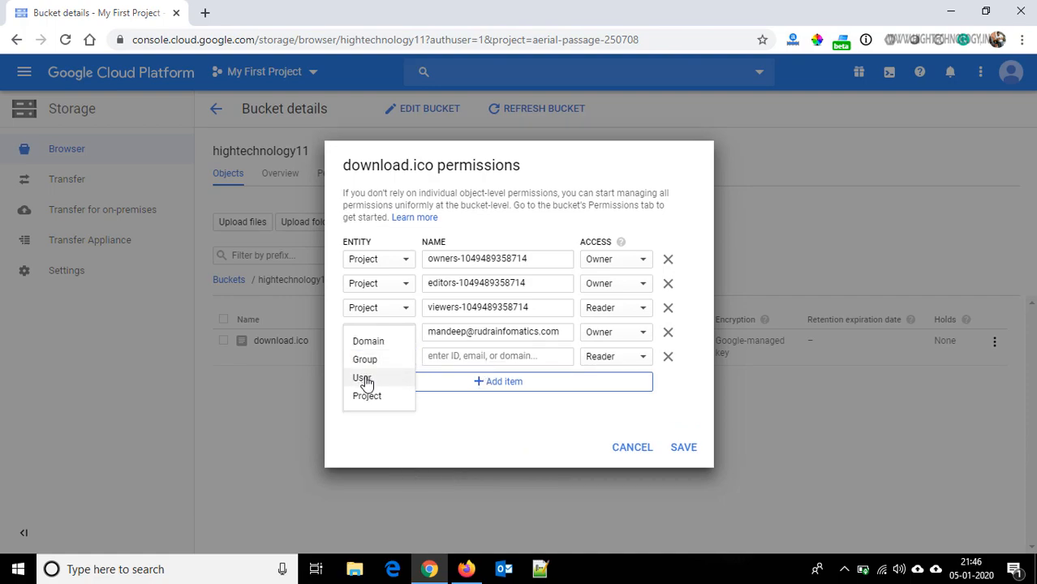
click(367, 378)
click(471, 357)
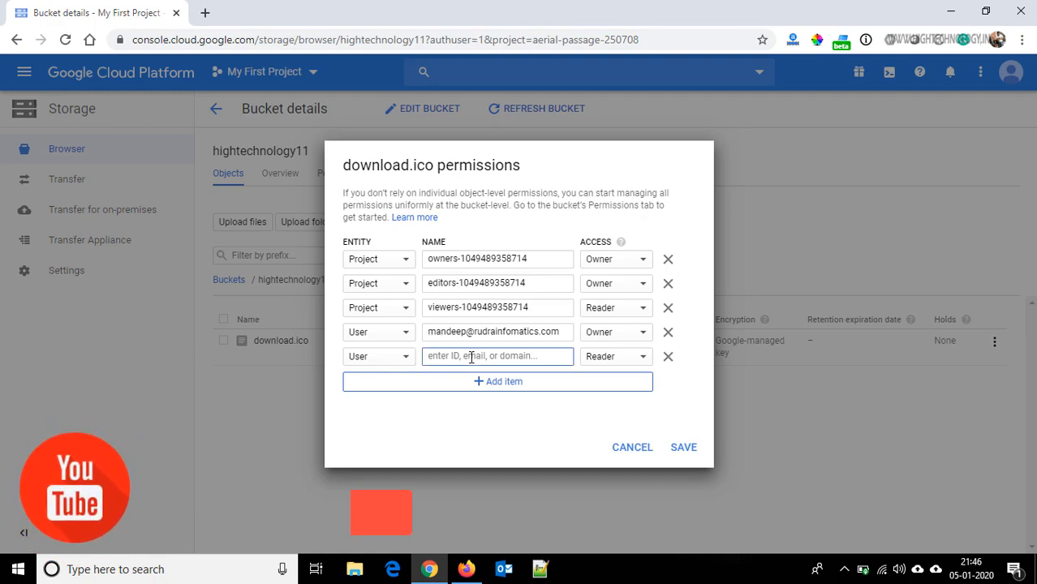
text(allusers)
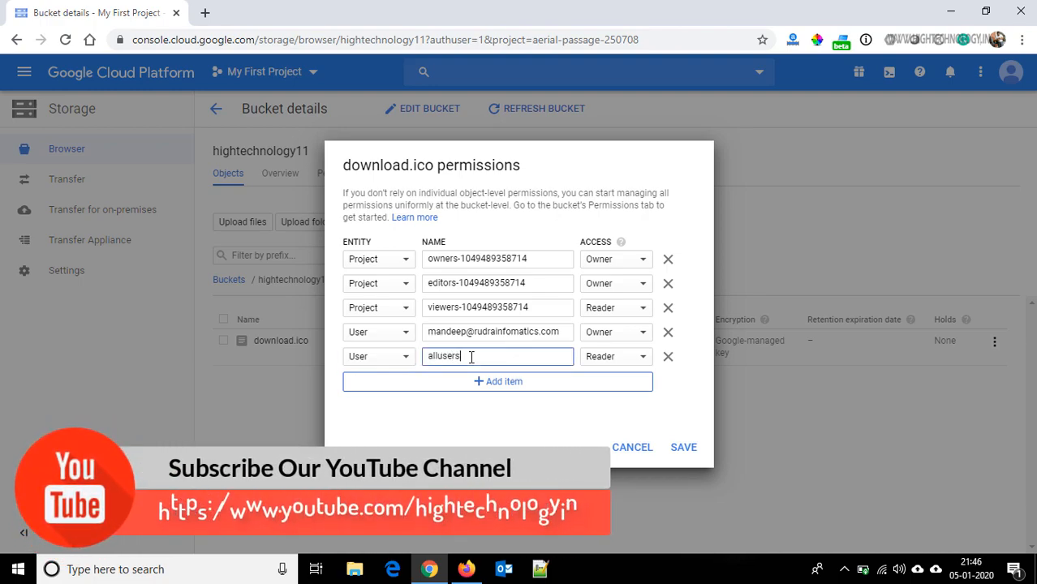
click(683, 453)
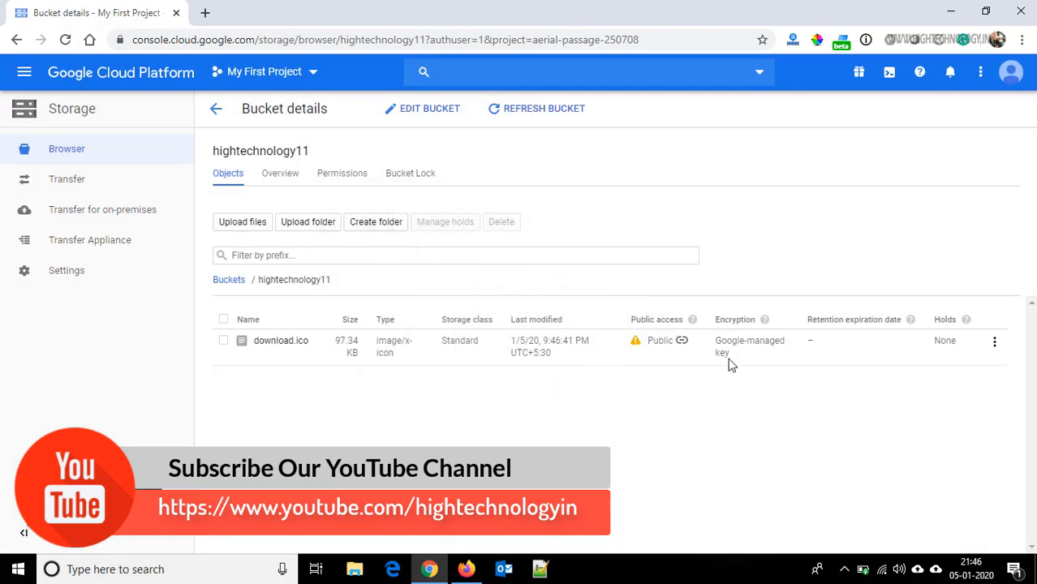
View download.ico through its public link, check its web address, and return to the bucket details
click(683, 344)
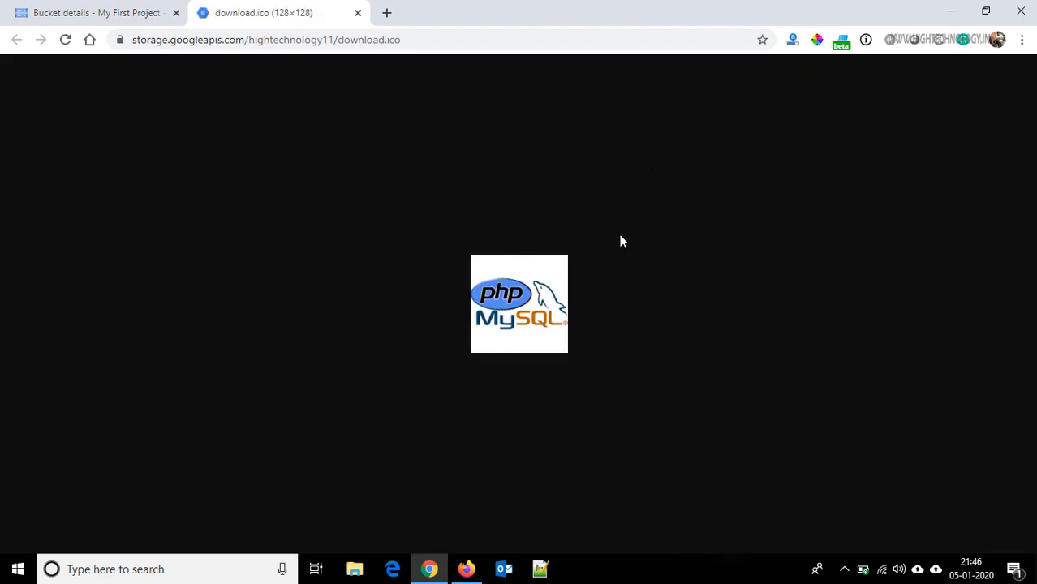
click(412, 40)
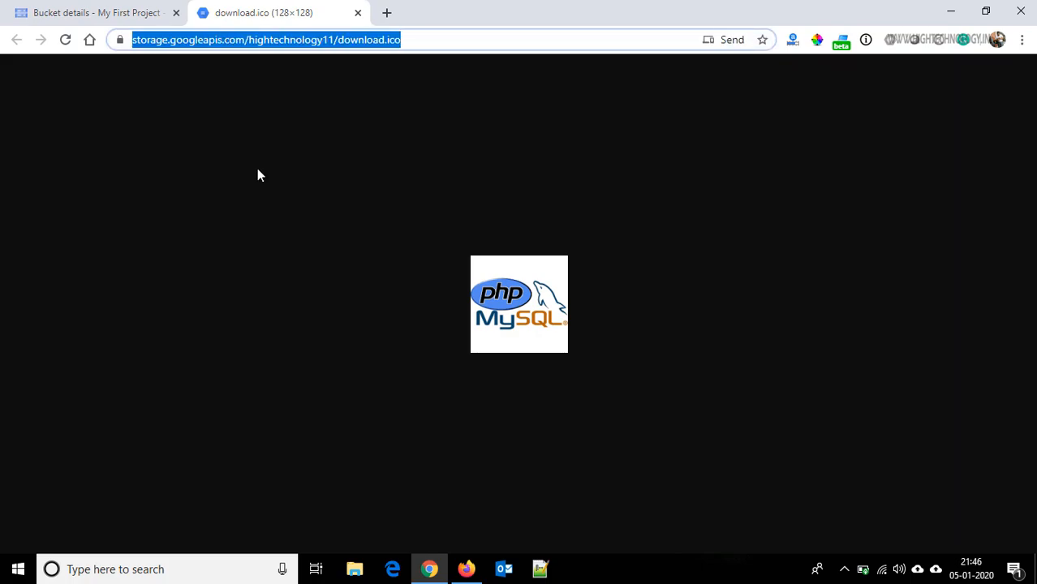
click(111, 10)
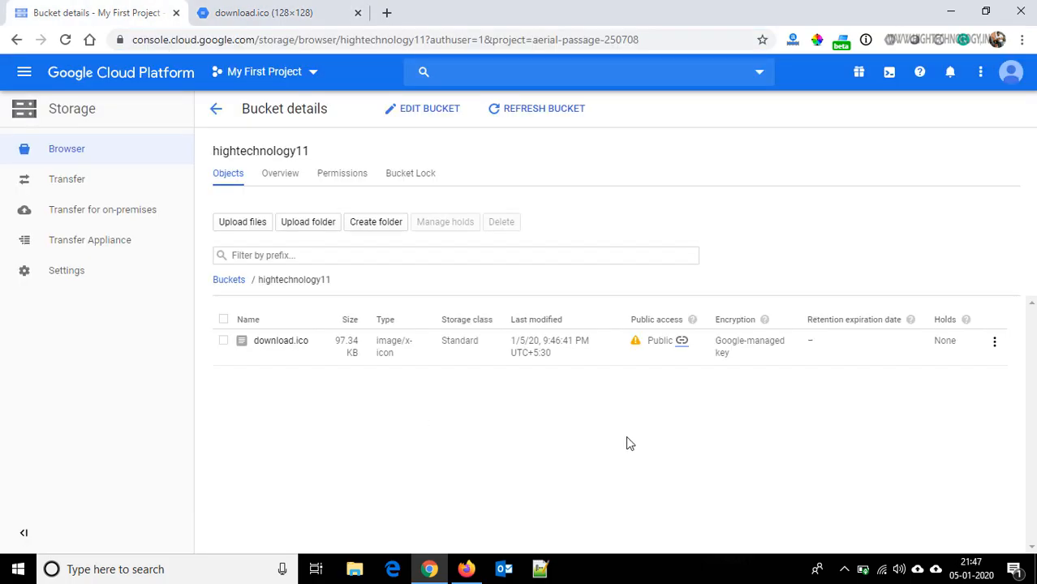
click(993, 344)
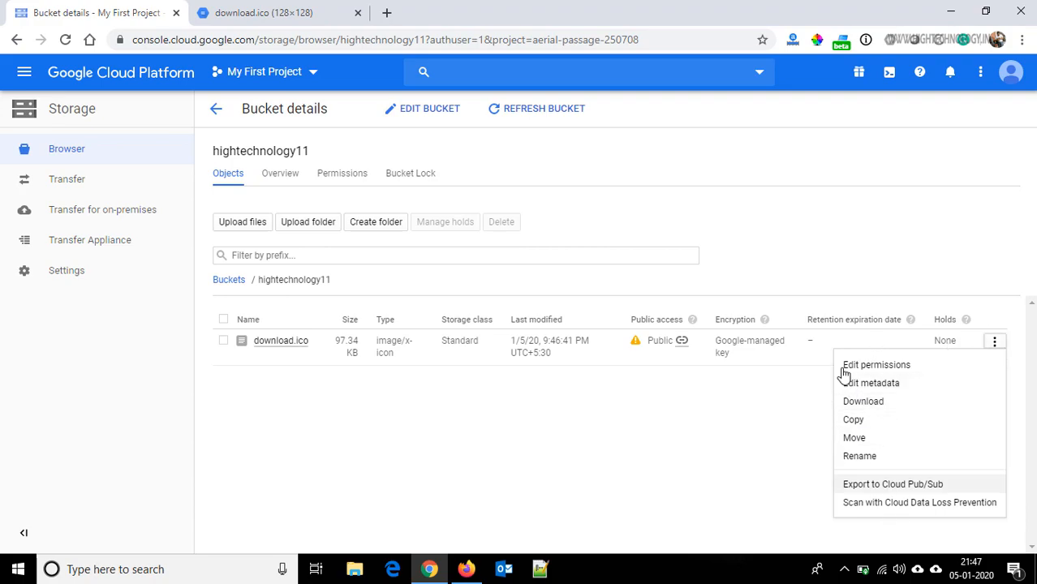
click(559, 436)
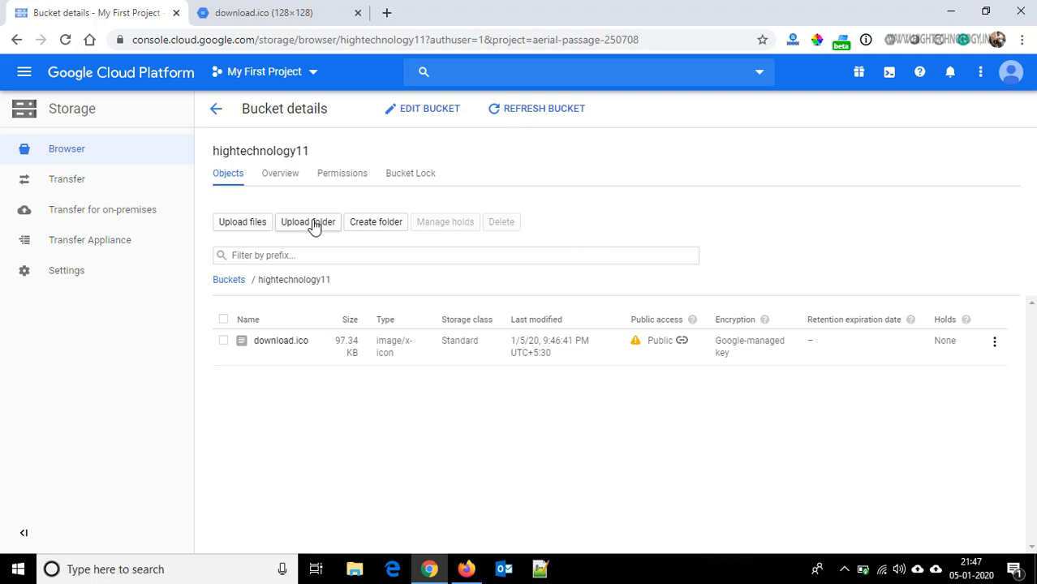
Create a folder named Testing in the hightechnology11 bucket and open it
click(382, 224)
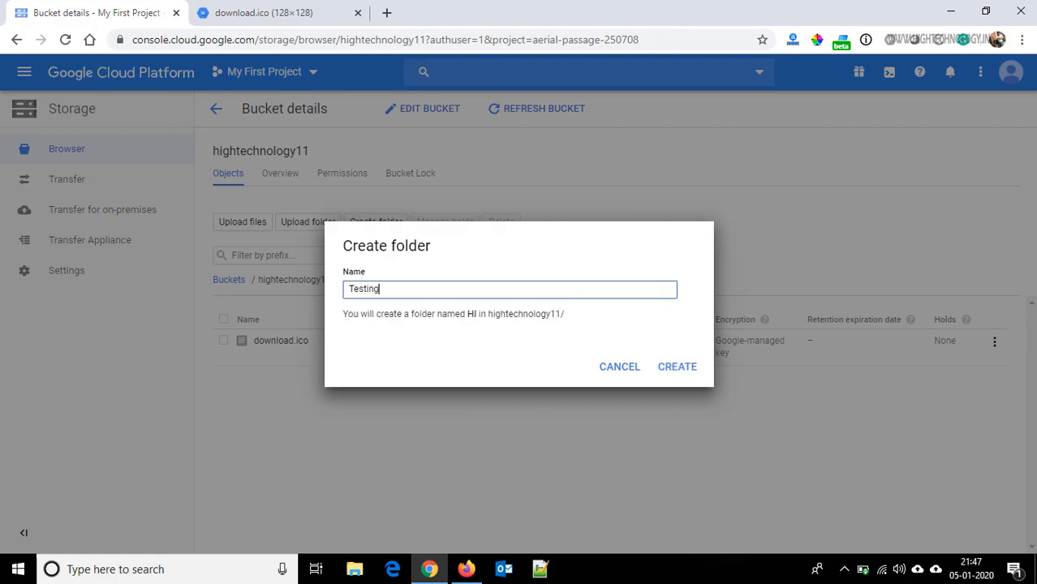
click(673, 369)
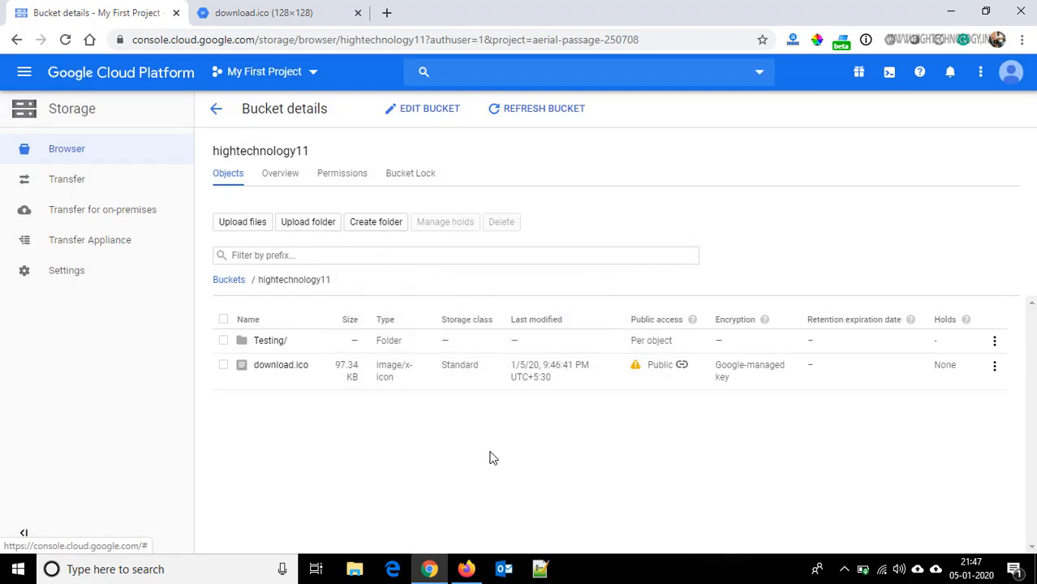
click(270, 340)
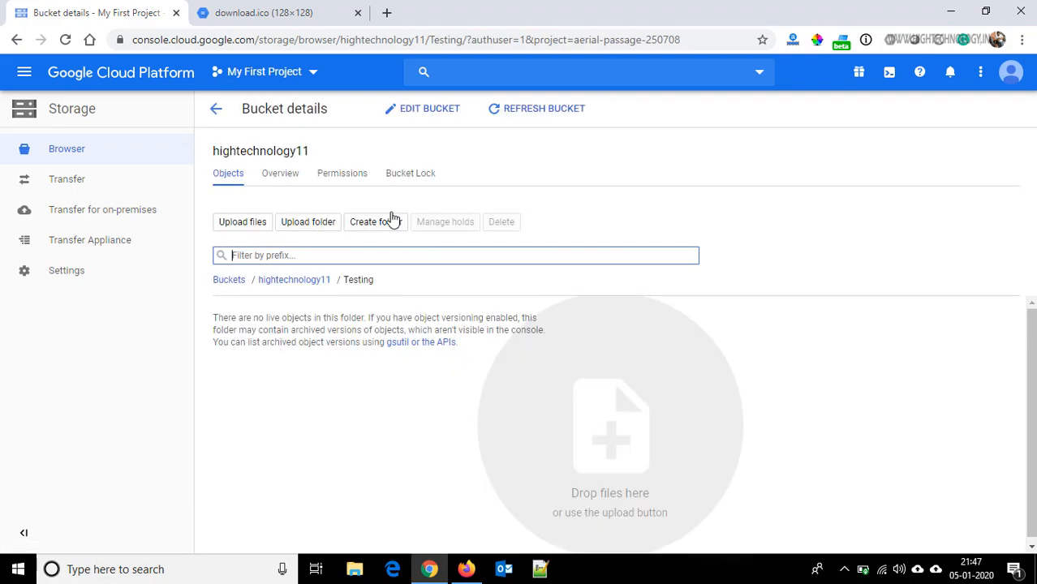
Return to the bucket list and examine the bucket properties across all columns through Encryption
click(214, 110)
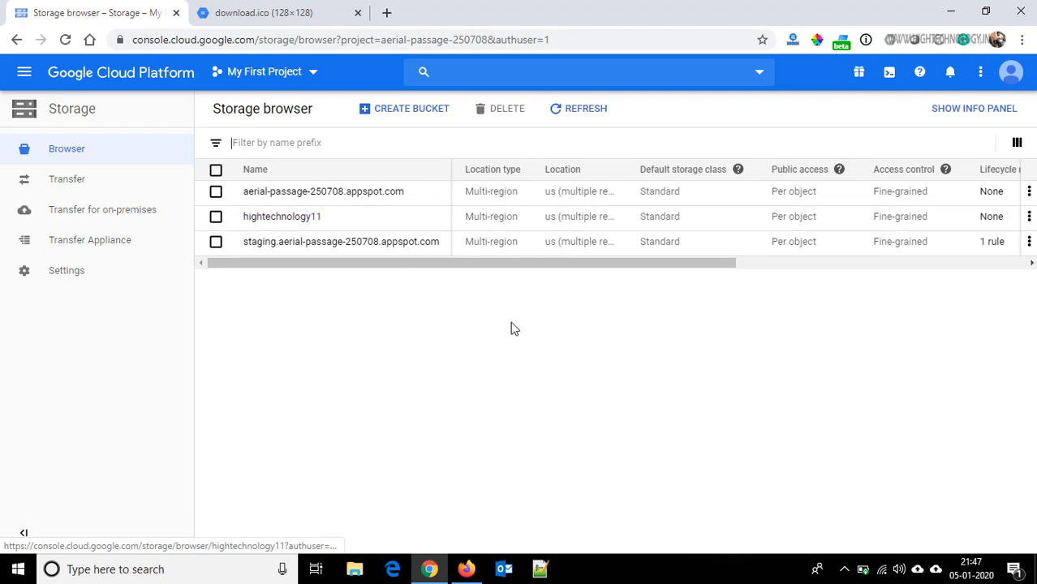
drag(666, 263, 751, 264)
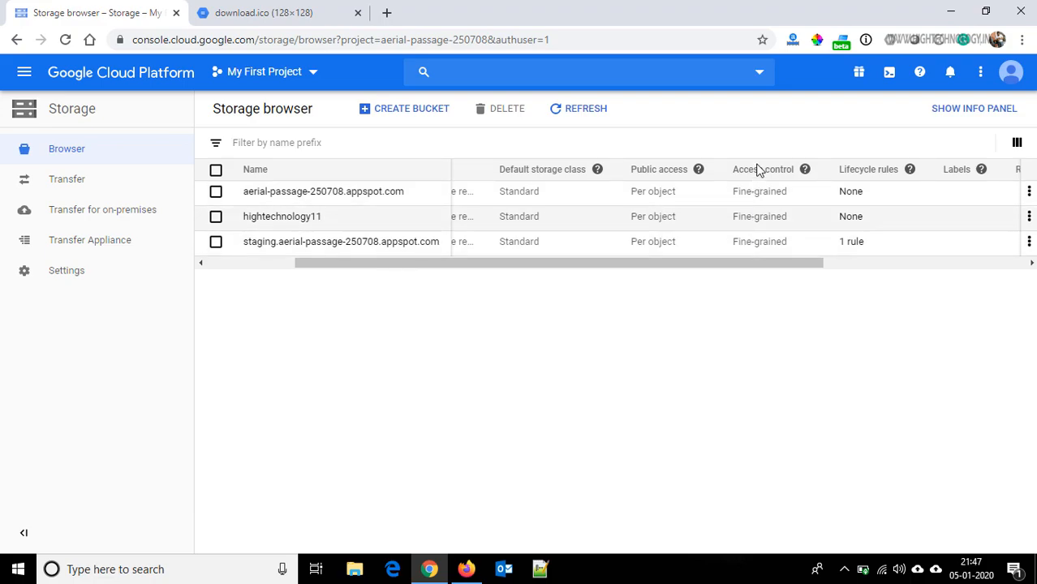
drag(751, 270, 841, 271)
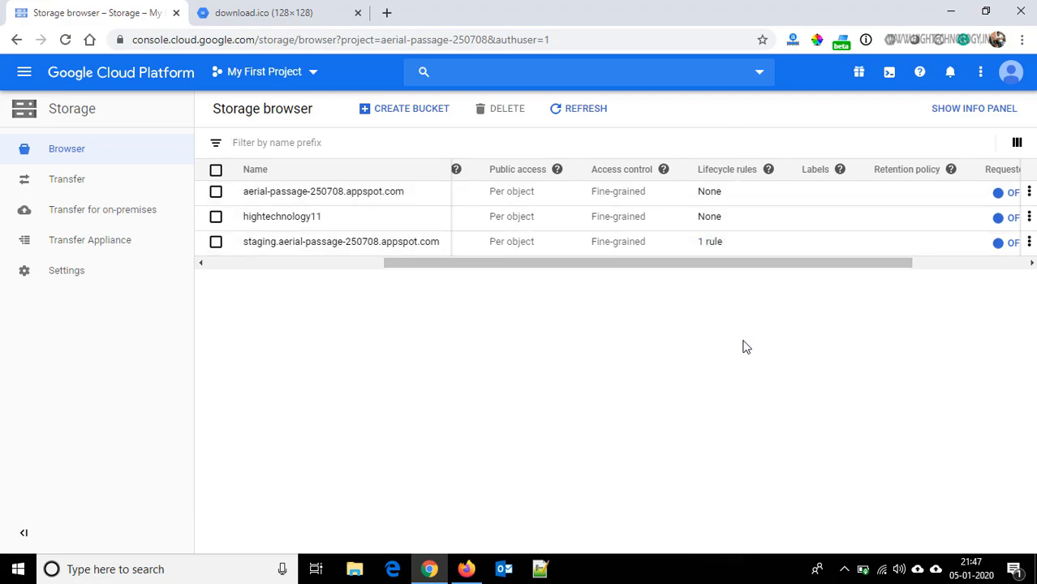
drag(768, 273, 896, 280)
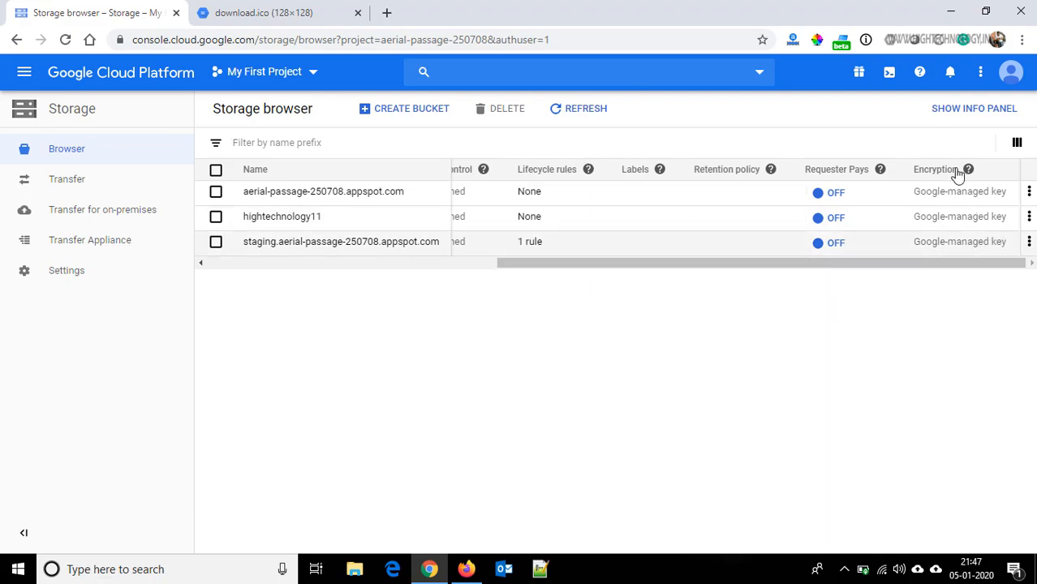
drag(951, 264, 856, 275)
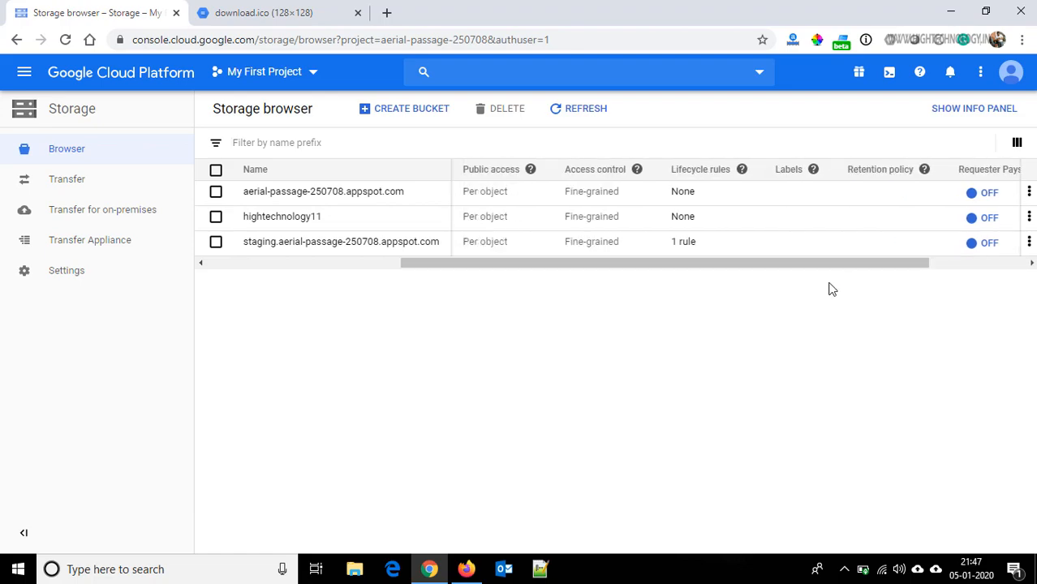
Add a lifecycle rule to hightechnology11 that deletes objects once their age reaches 7 days, and save it
drag(614, 264, 590, 270)
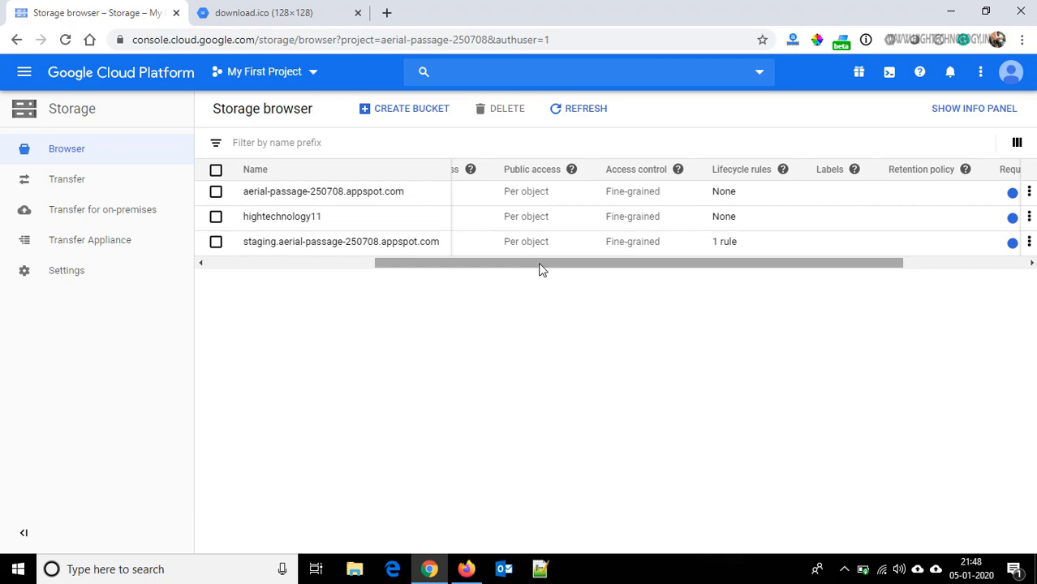
click(725, 217)
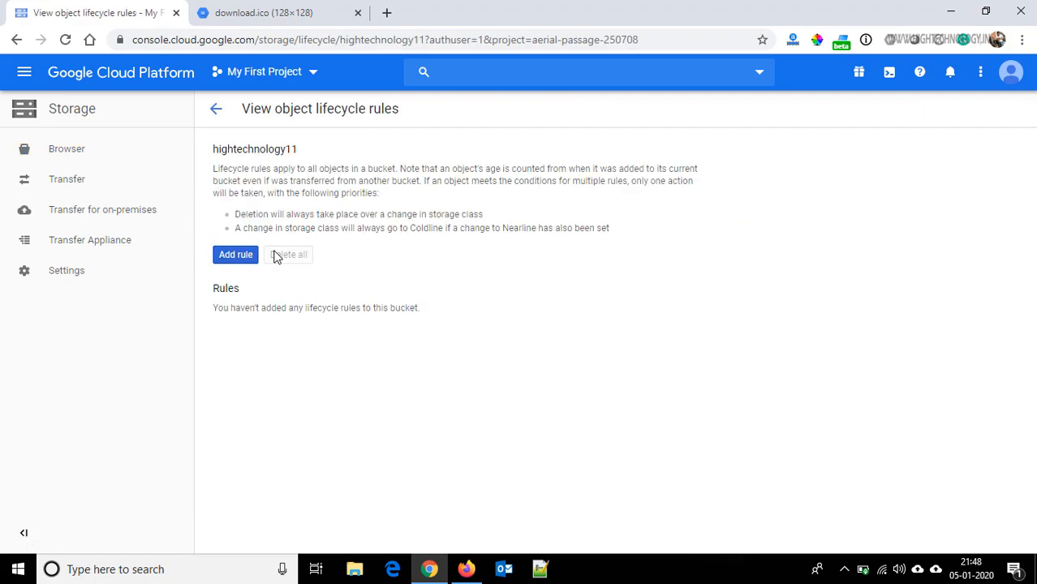
click(228, 257)
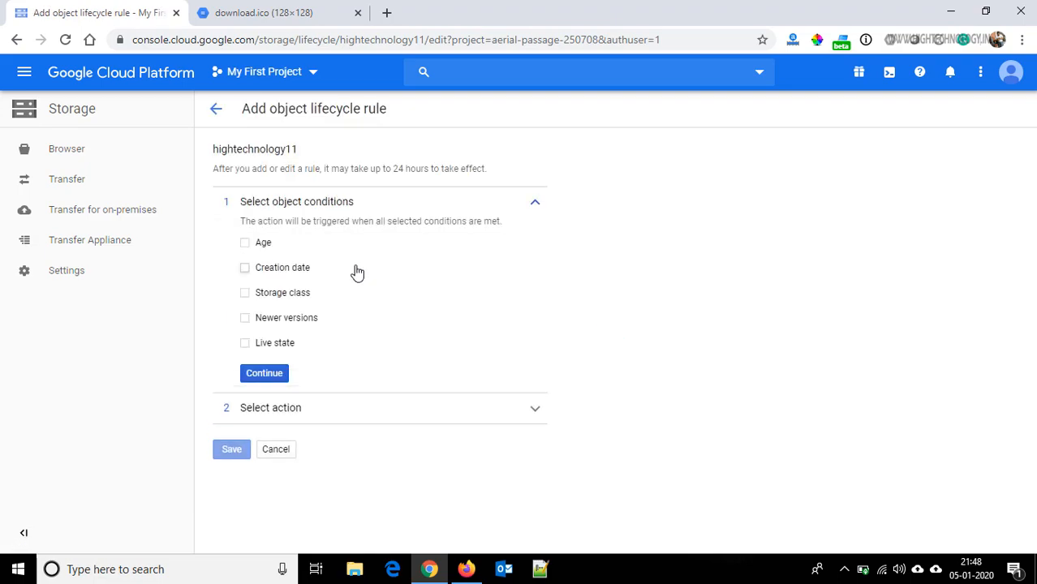
click(246, 245)
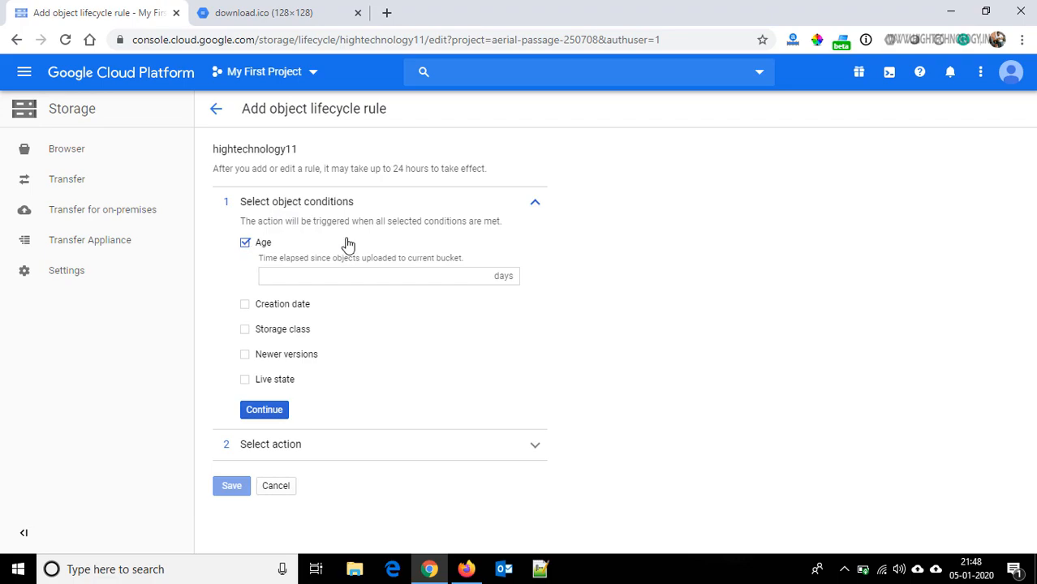
click(371, 276)
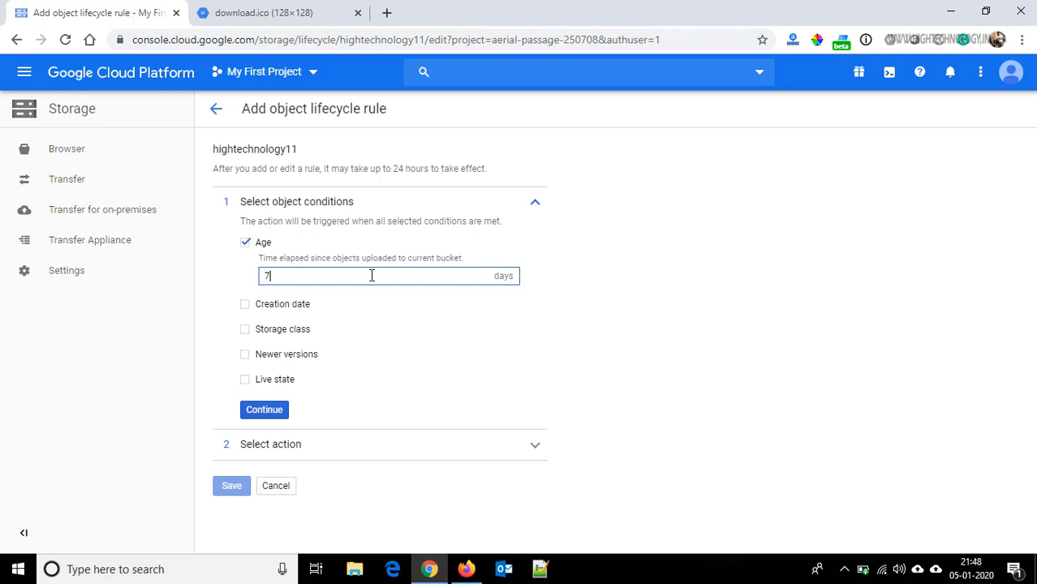
click(271, 414)
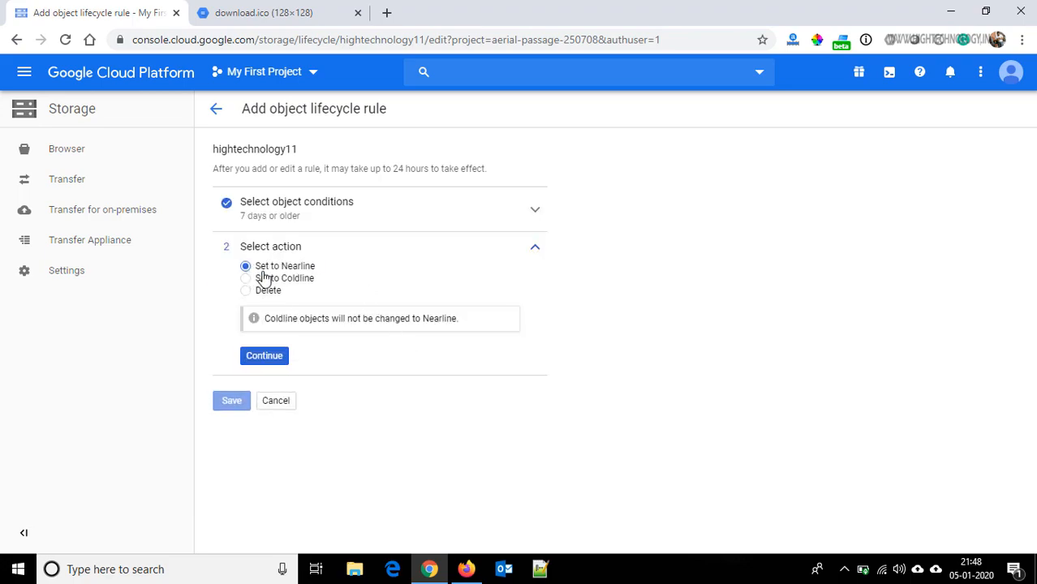
click(246, 290)
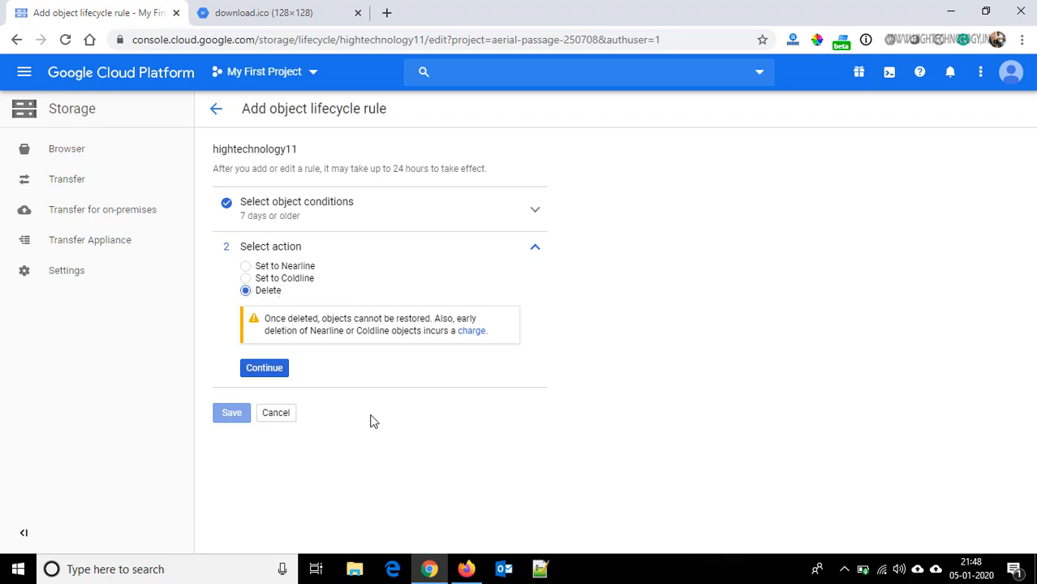
click(265, 369)
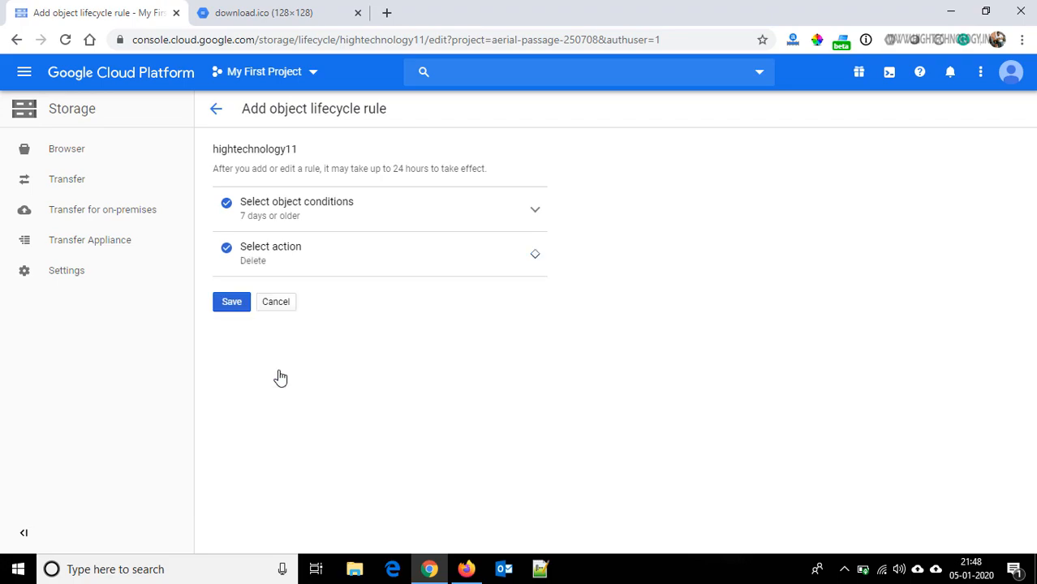
click(232, 304)
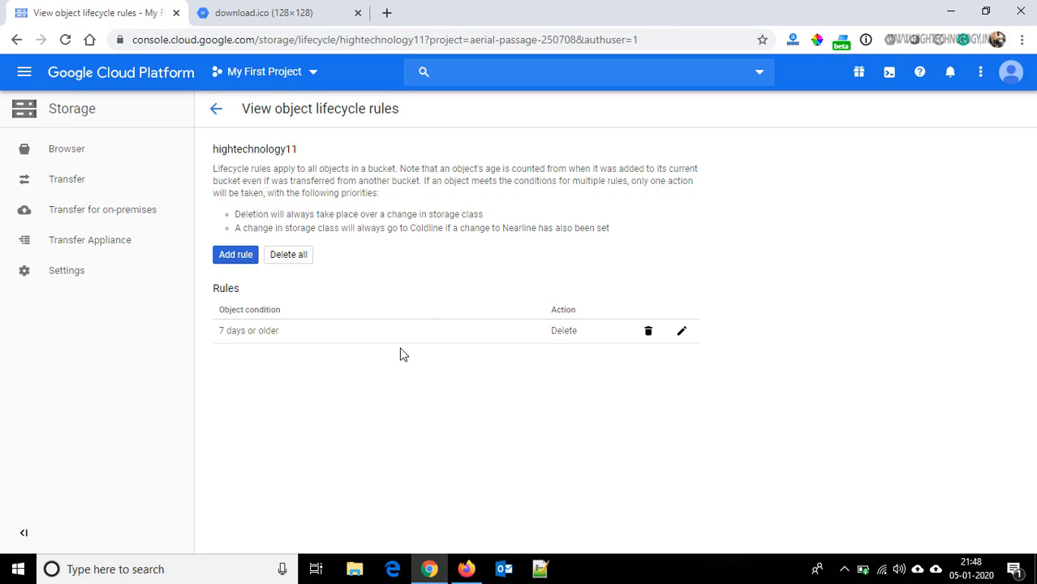
Add and save a second lifecycle rule for hightechnology11 that sets objects to Coldline at an age of 365 days
click(235, 256)
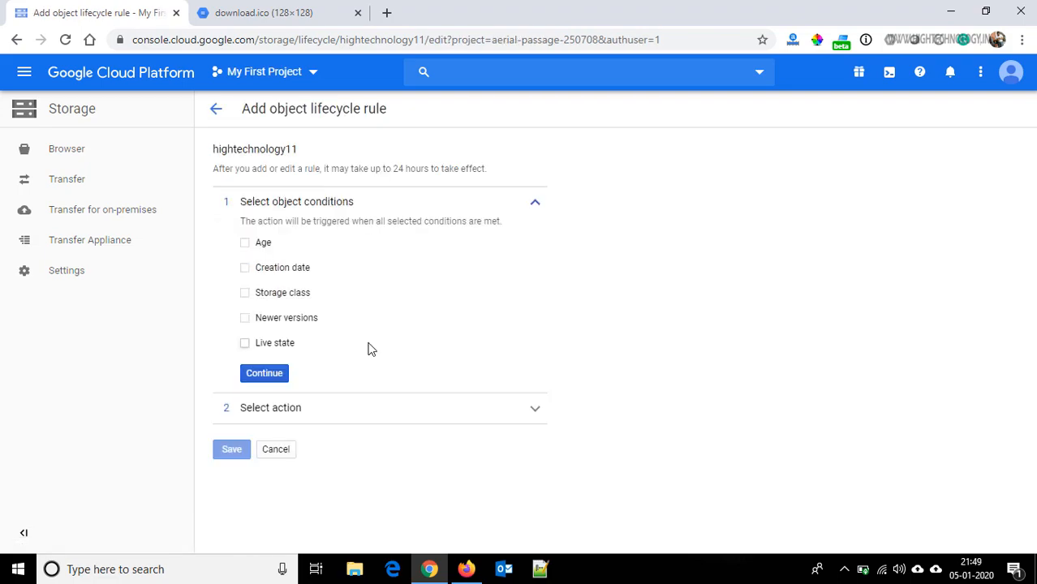
click(246, 243)
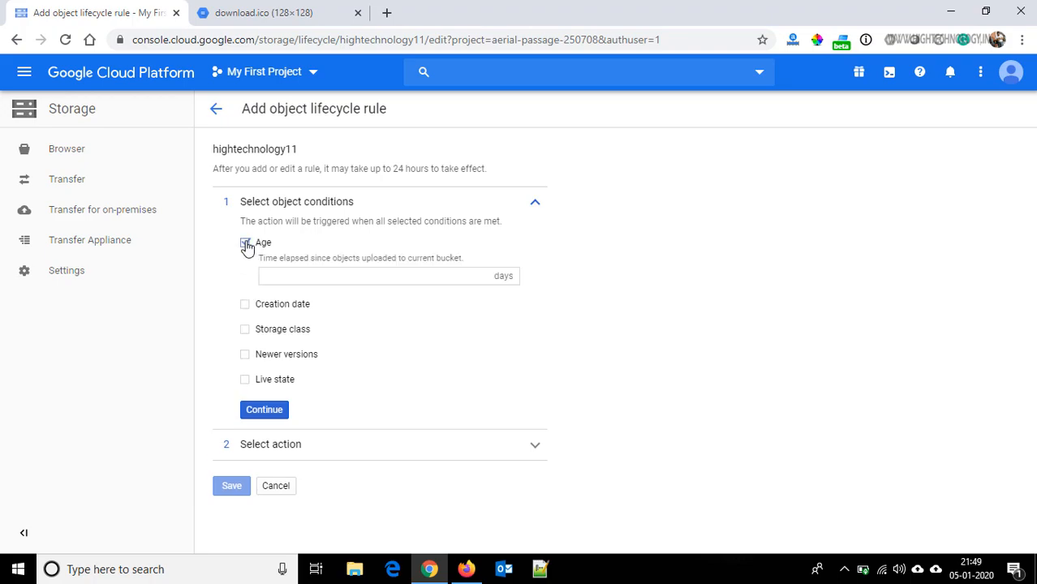
click(334, 275)
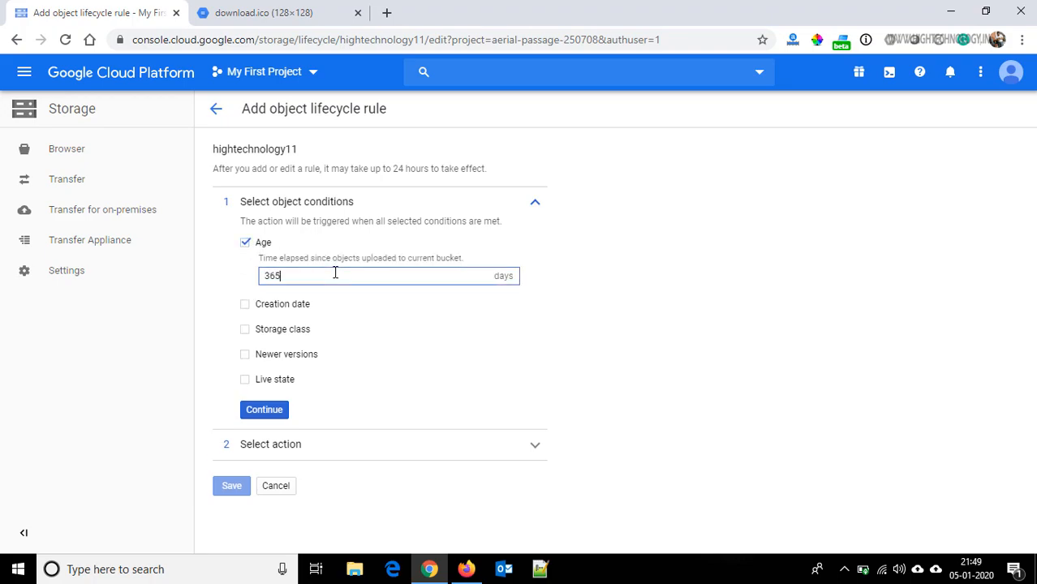
click(264, 409)
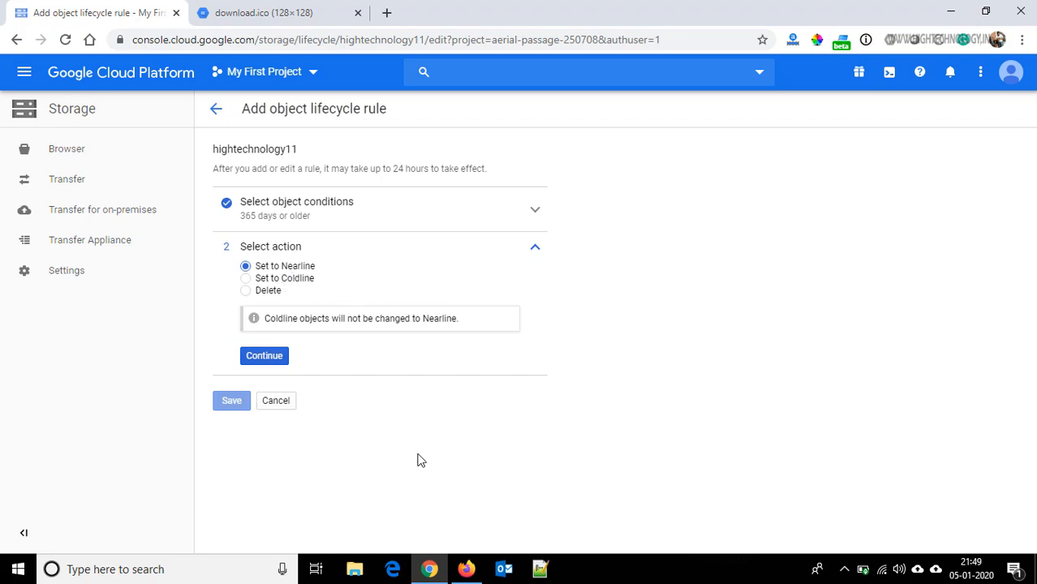
click(247, 280)
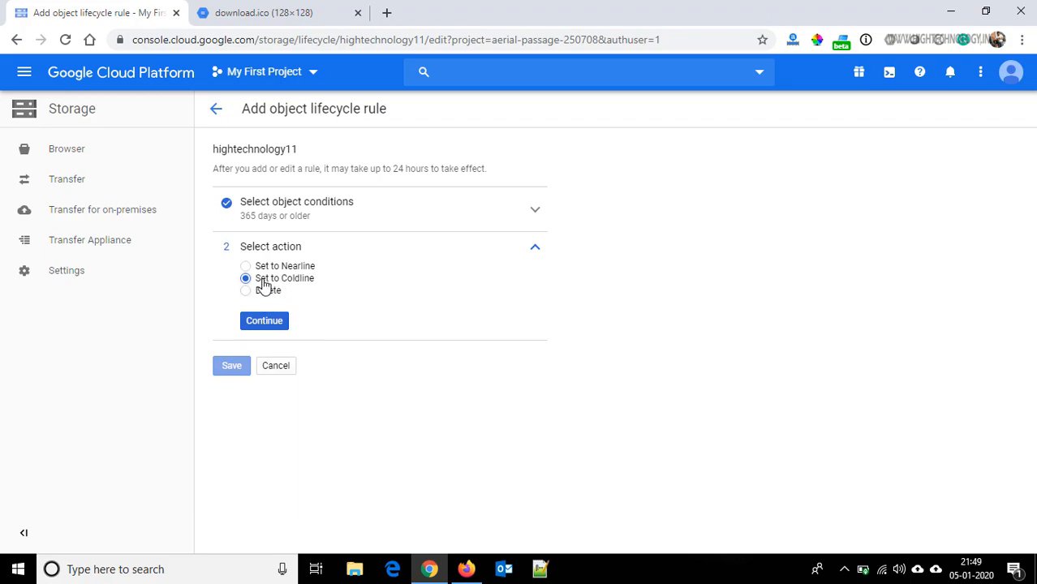
click(266, 323)
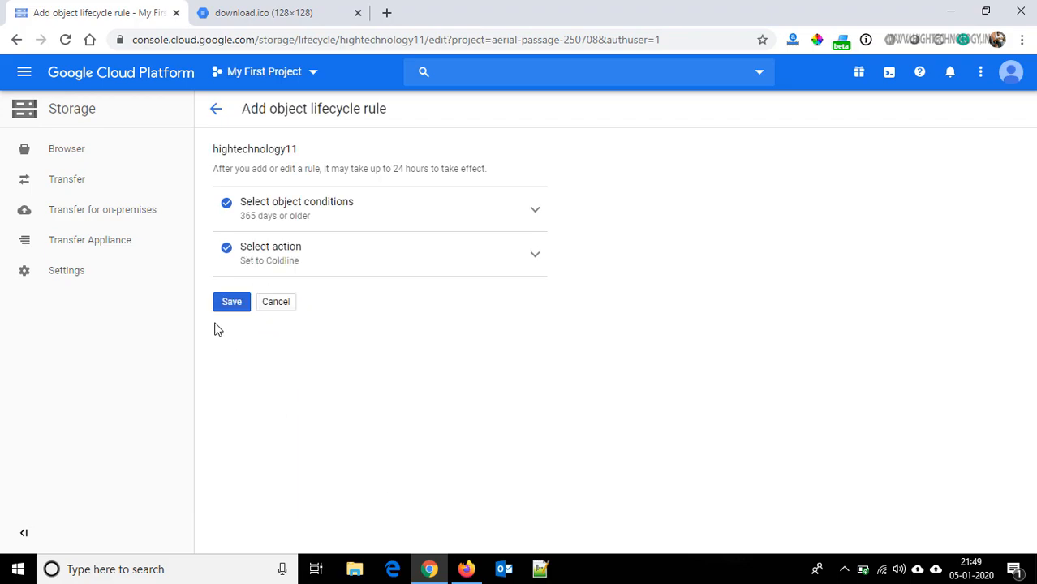
click(232, 306)
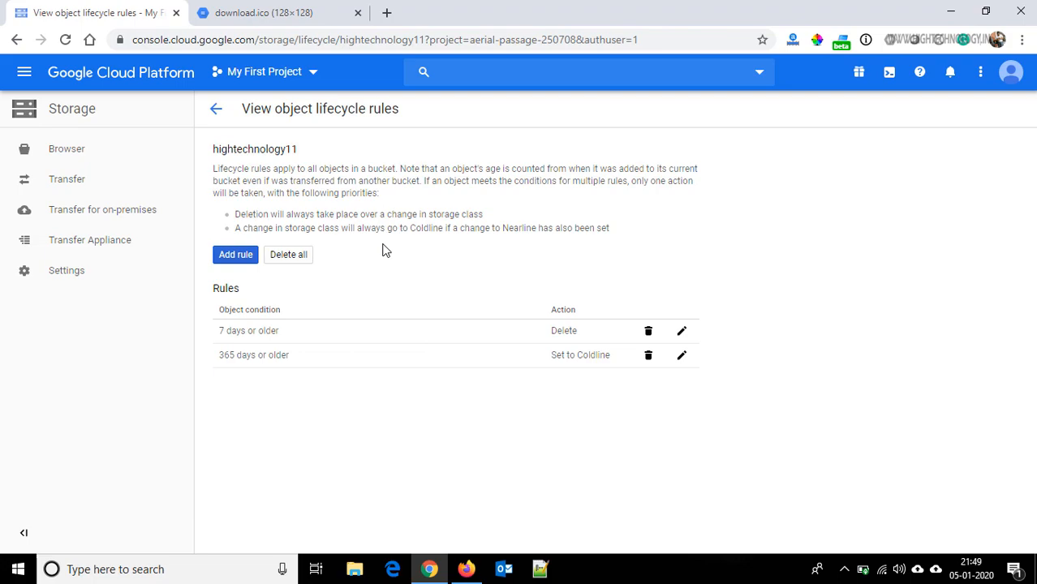
Return to the bucket list, select hightechnology11, and review its properties and available bucket actions
click(216, 110)
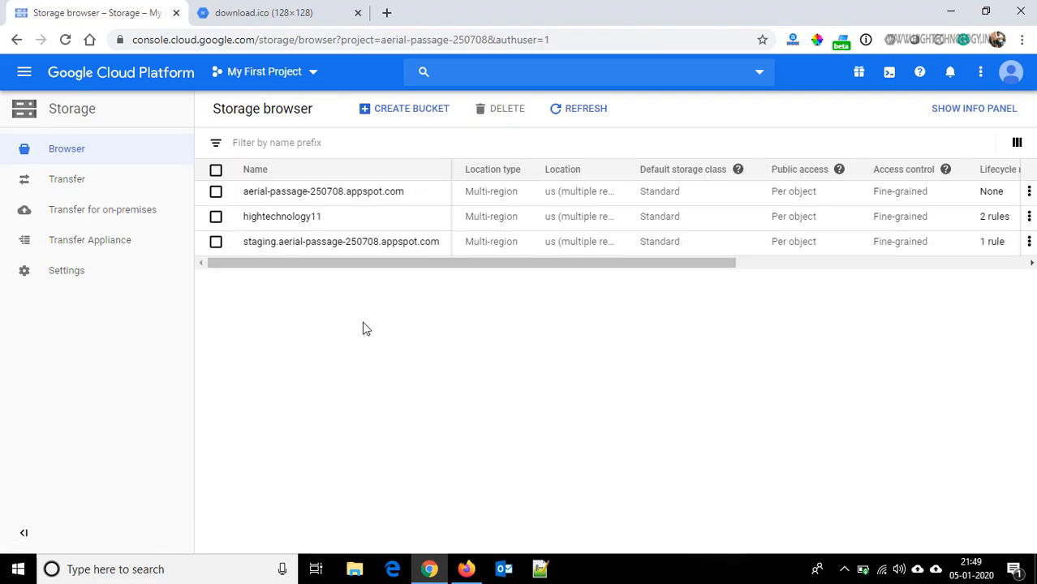
click(216, 216)
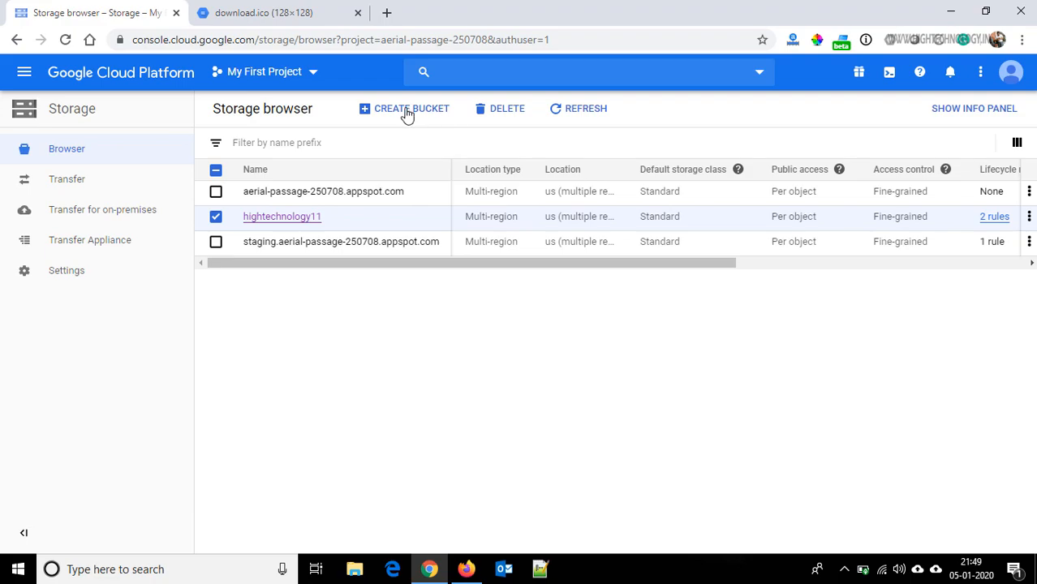
drag(569, 264, 701, 320)
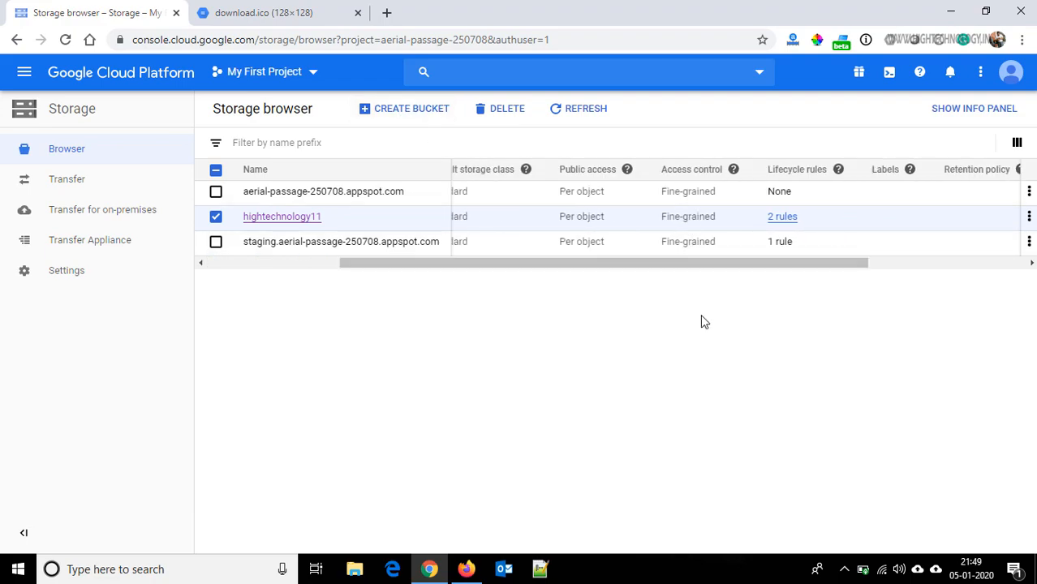
click(1029, 216)
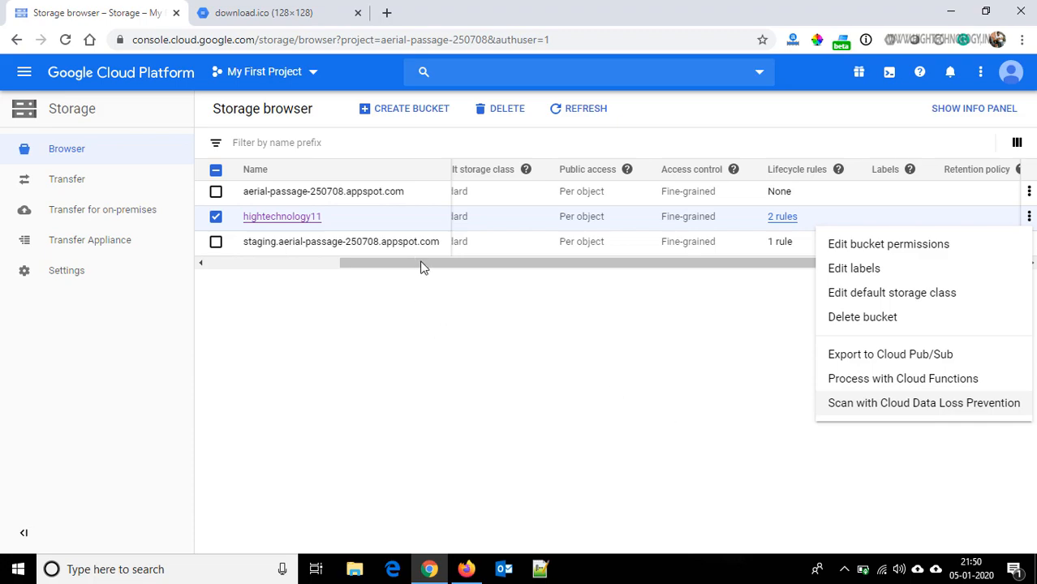
click(487, 284)
drag(458, 263, 321, 292)
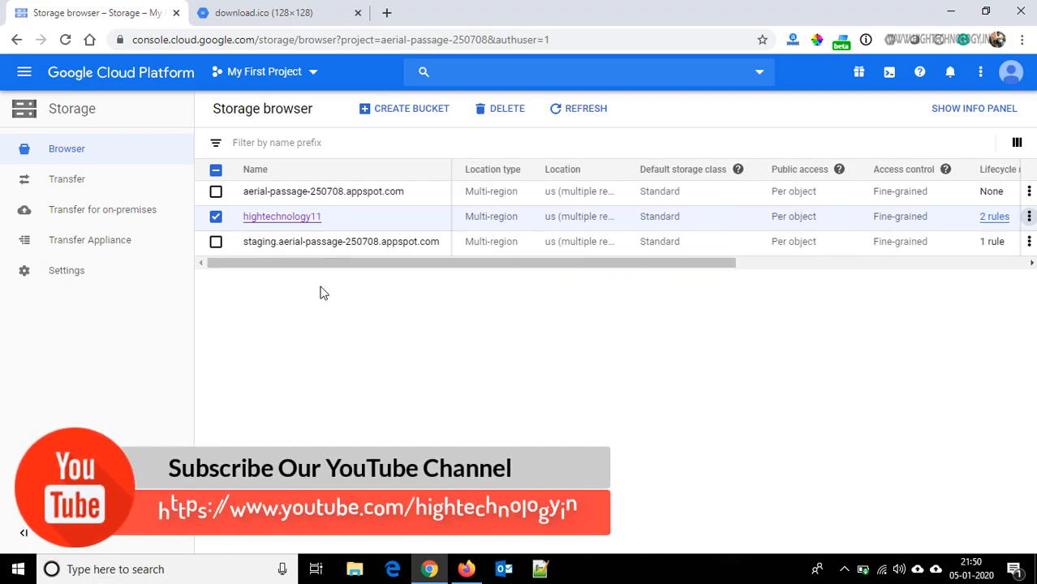